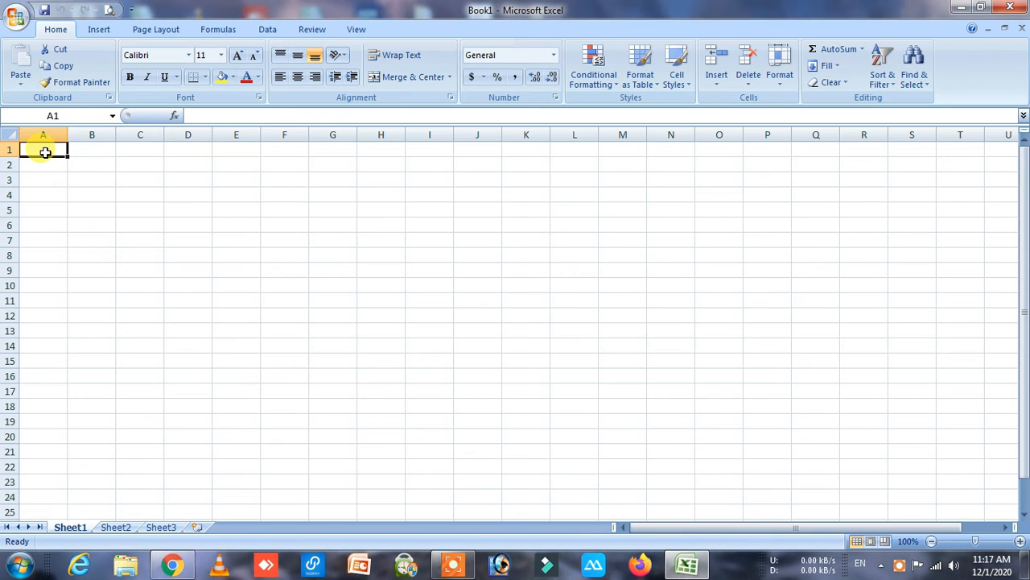
# - Enter the title NAVEEN COPUTER CLASSES in A1 and the location KHERI,UTTAR PRADESH in A2
pyautogui.write('N')
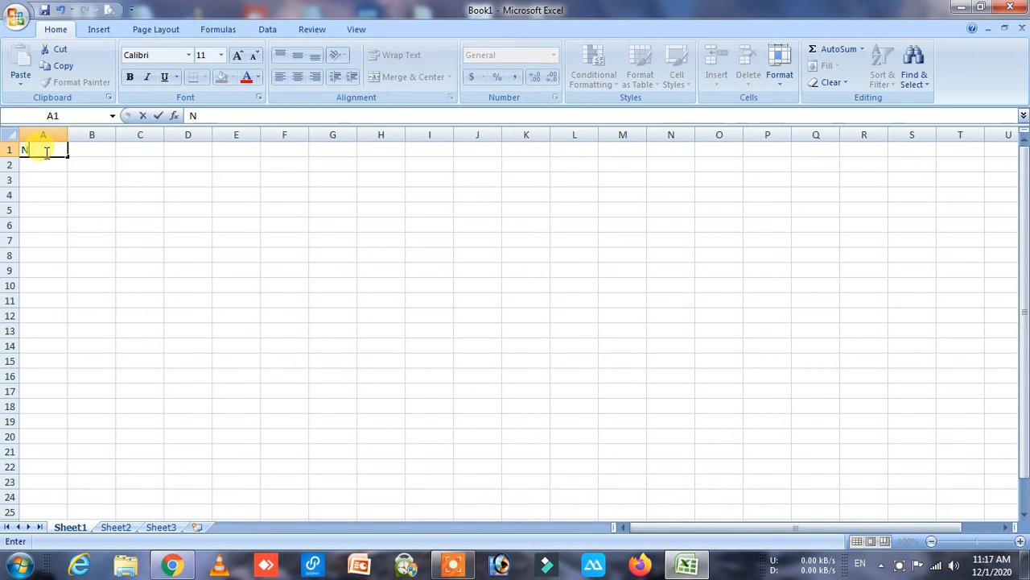
pyautogui.write('AVEEN CO')
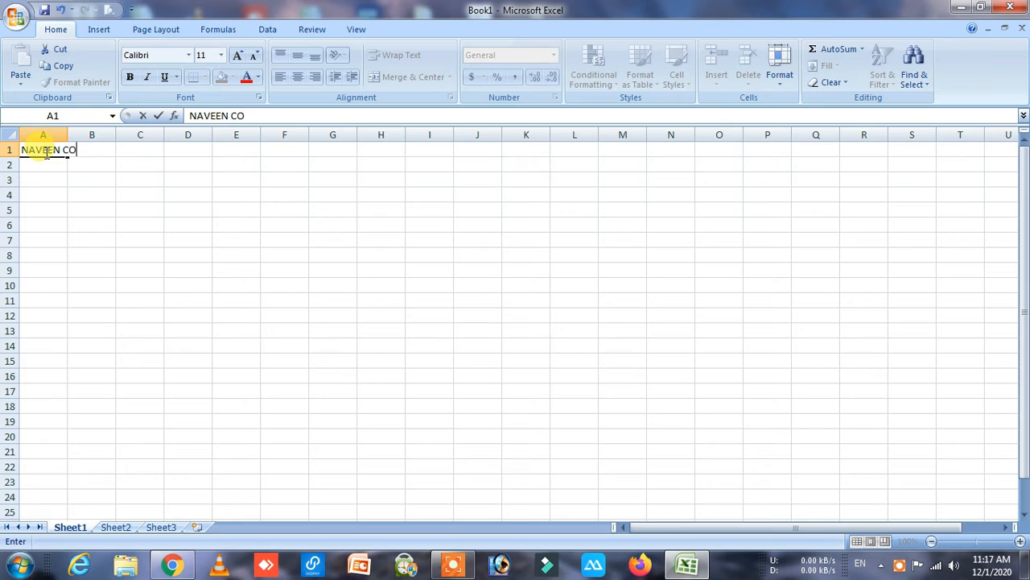
pyautogui.write('PUTER CLASSES')
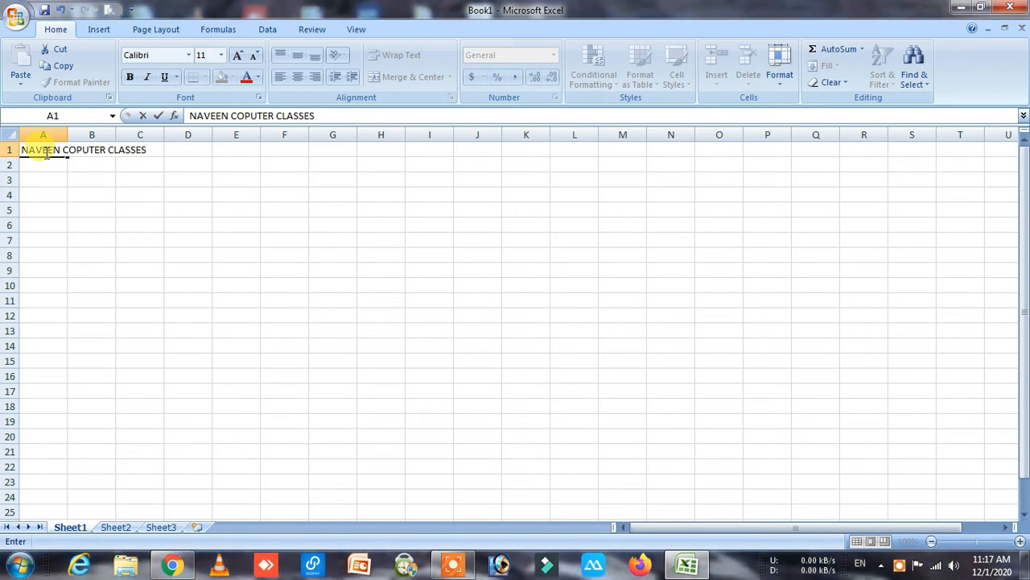
pyautogui.press('Return')
pyautogui.write('KH')
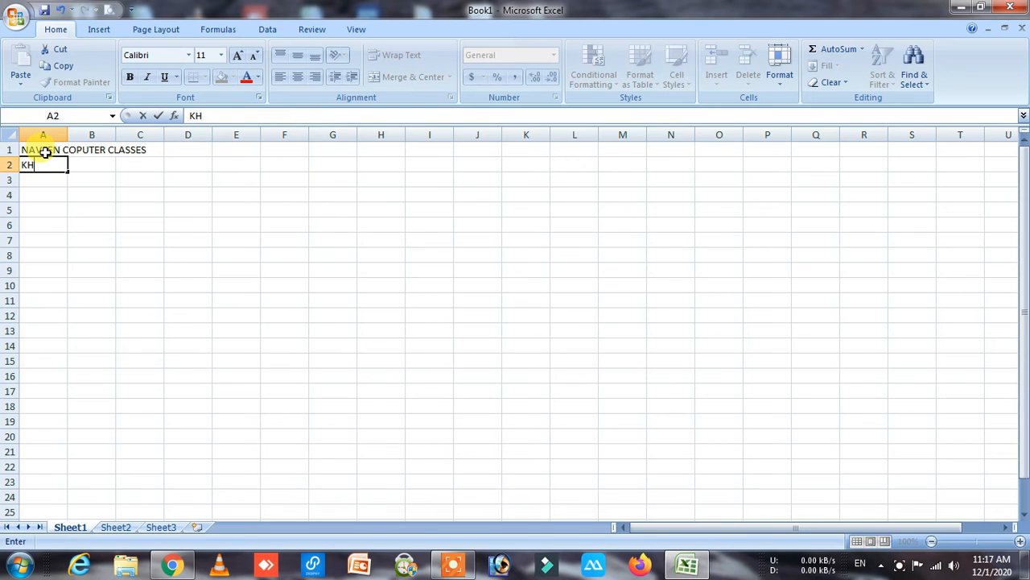
pyautogui.write('ERI,UTTAR P')
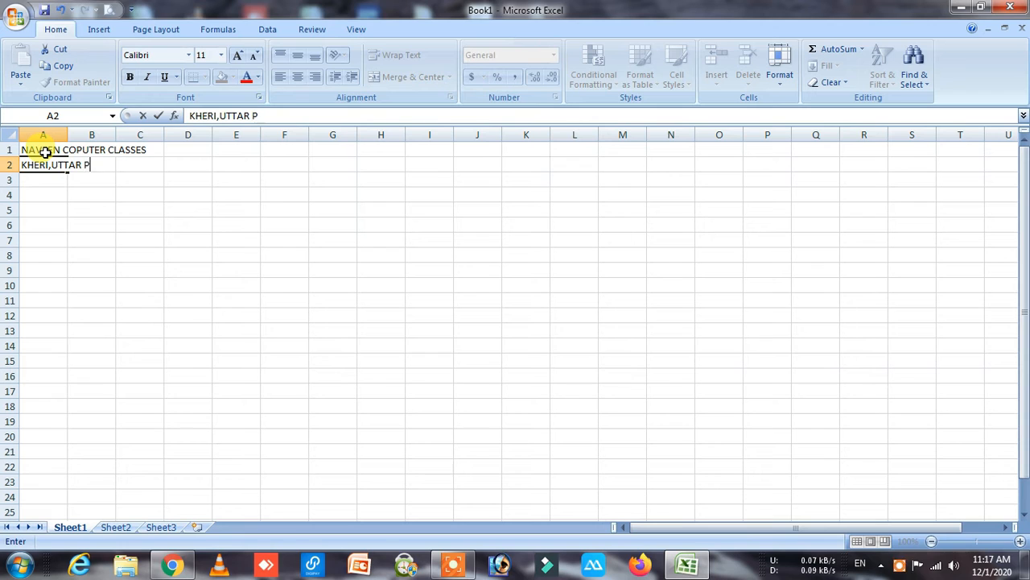
pyautogui.write('RADESH')
# - Enter the headers SR., NAME, HINDI, SCIENCE, ENGLISH, G.K. and MATH across A3:G3
pyautogui.click(44, 179)
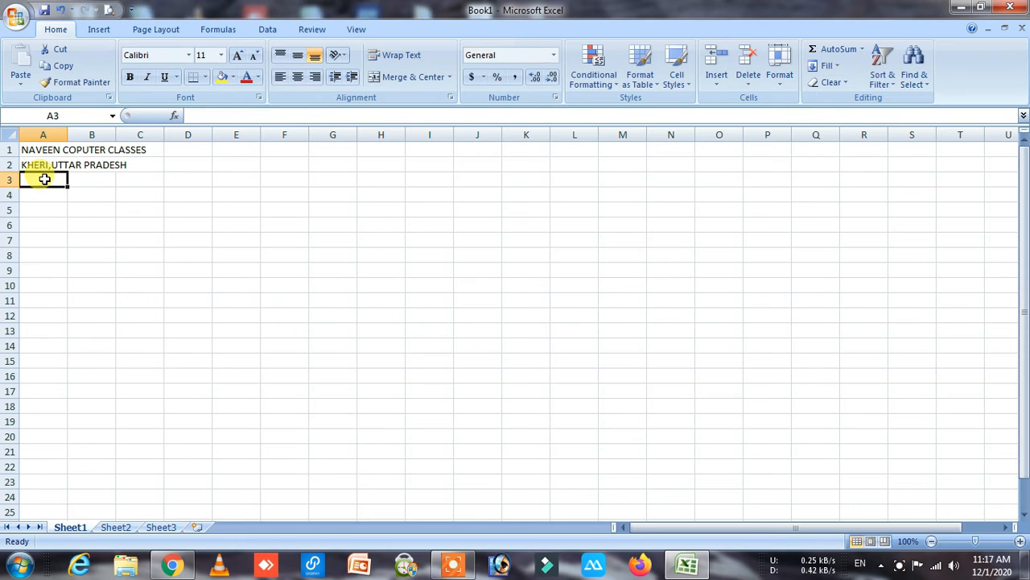
pyautogui.write('SR.')
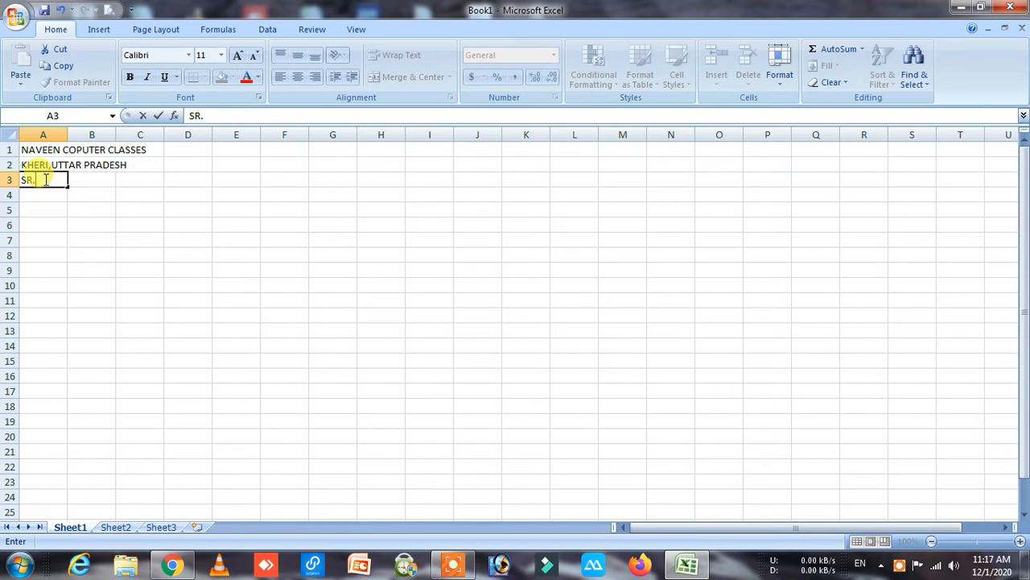
pyautogui.press('Tab')
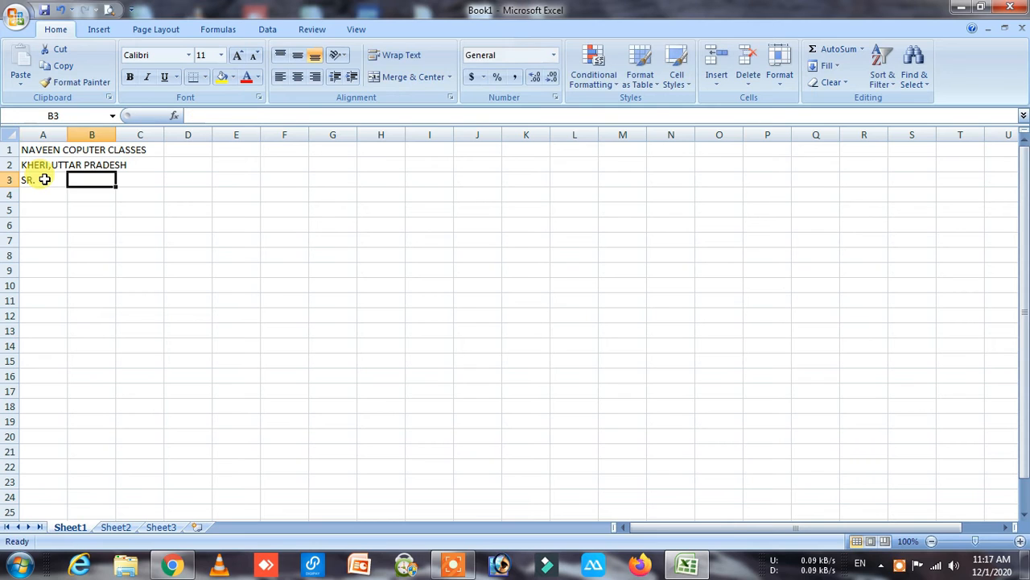
pyautogui.write('NAME')
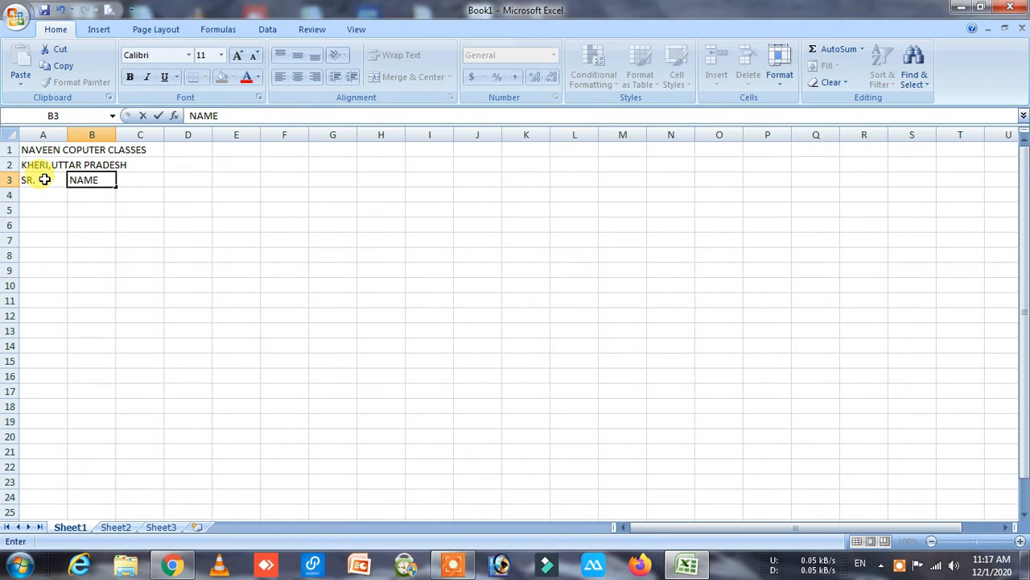
pyautogui.press('Tab')
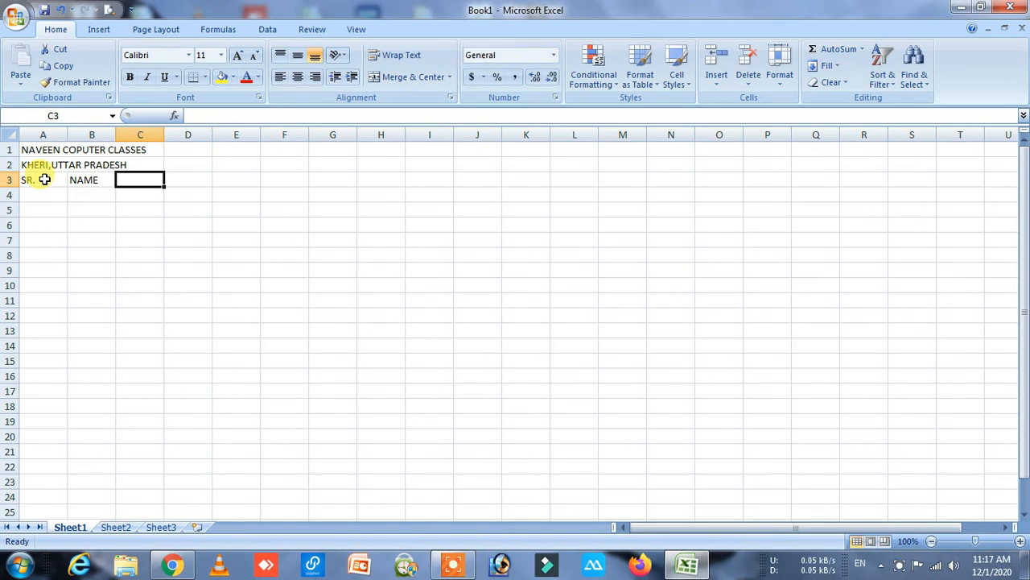
pyautogui.write('HINDI')
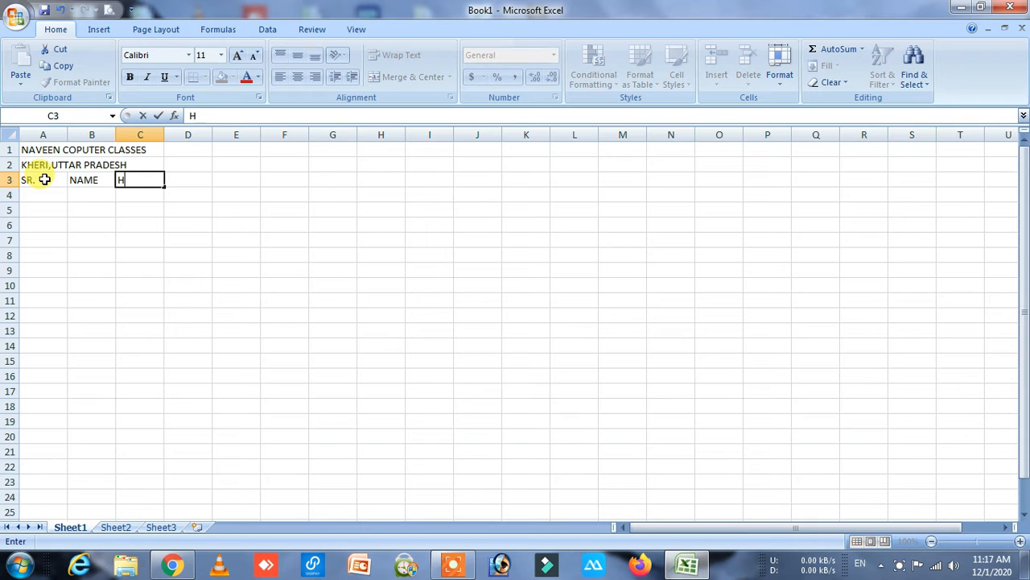
pyautogui.press('Tab')
pyautogui.write('SCIENCE')
pyautogui.press('Tab')
pyautogui.write('ENGLISH')
pyautogui.press('Tab')
pyautogui.write('G.K.')
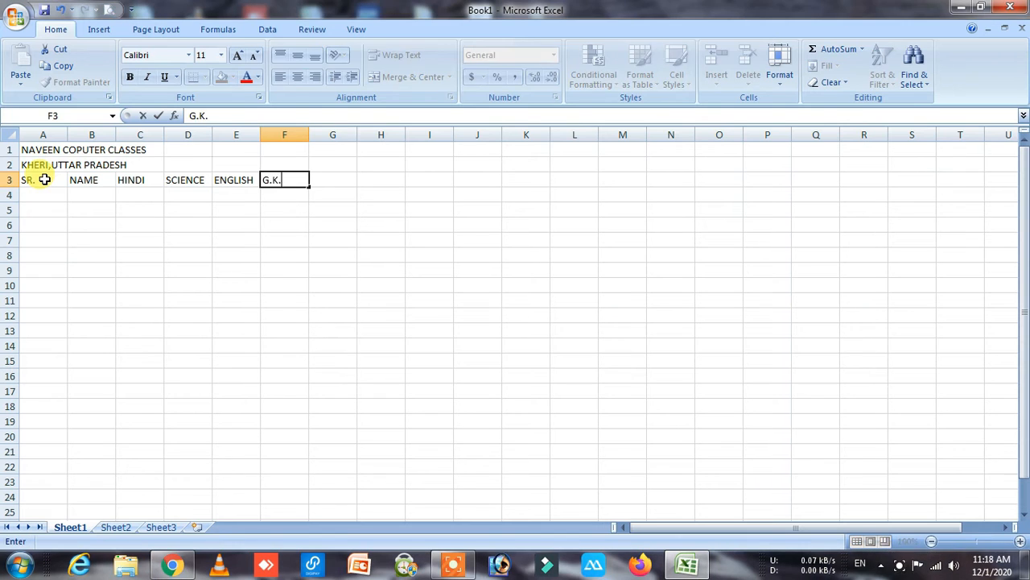
pyautogui.press('Tab')
pyautogui.write('MATH')
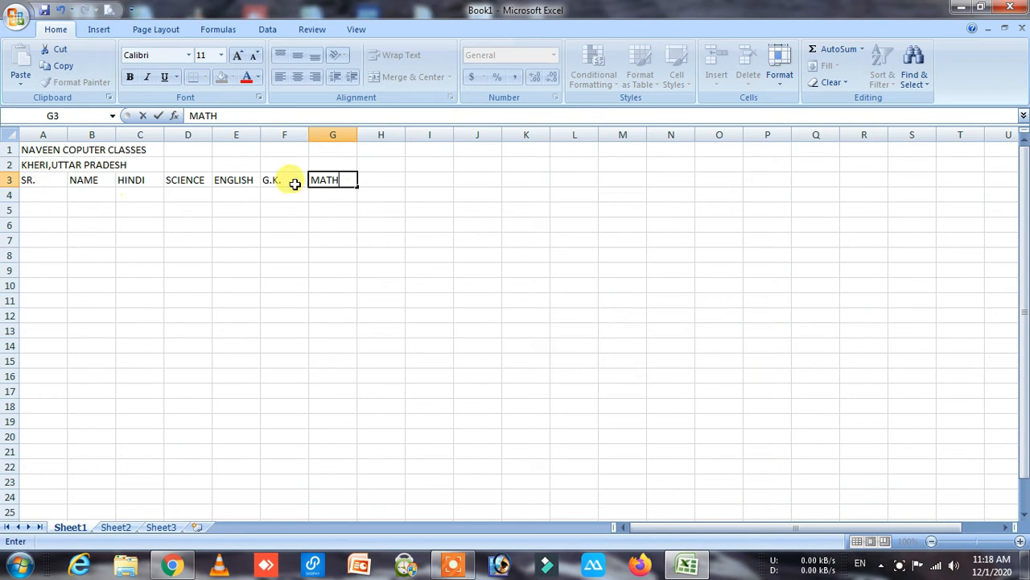
# - Add the headers TOTAL, PER and GRADE in H3:J3
pyautogui.click(386, 182)
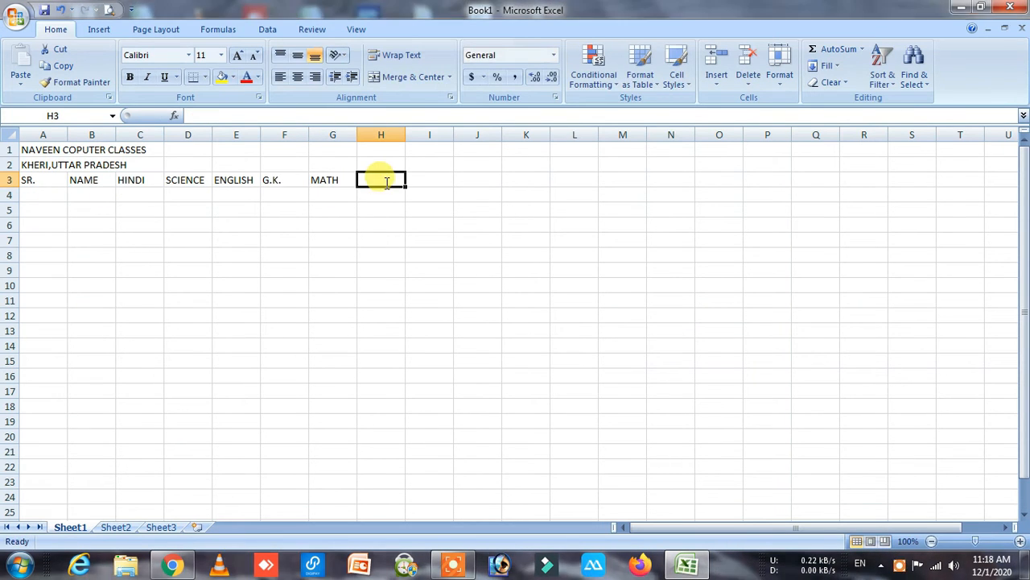
pyautogui.write('TATAL')
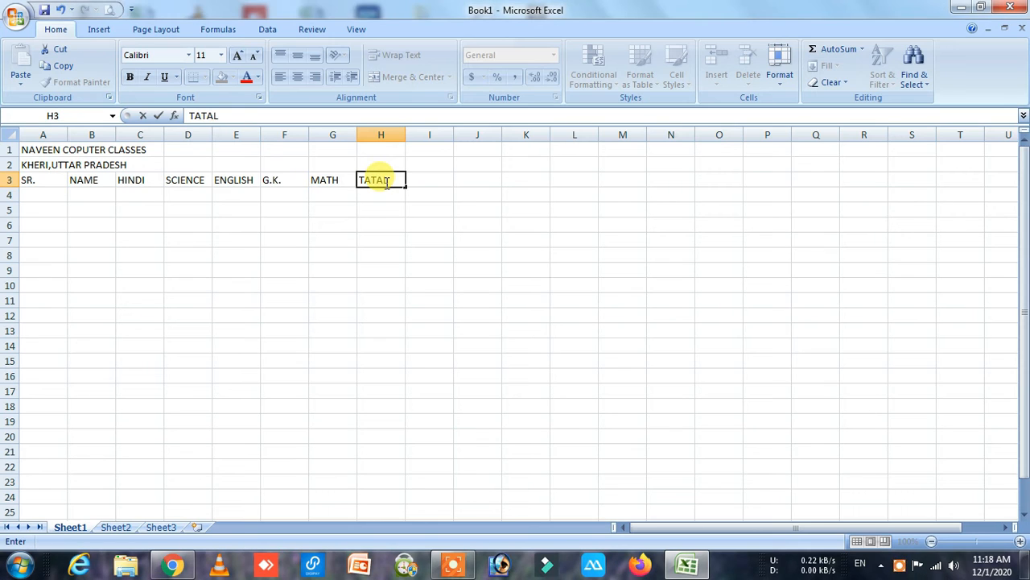
pyautogui.press('BackSpace')
pyautogui.press('BackSpace')
pyautogui.press('BackSpace')
pyautogui.press('BackSpace')
pyautogui.write('OTAL')
pyautogui.press('Tab')
pyautogui.write('PER')
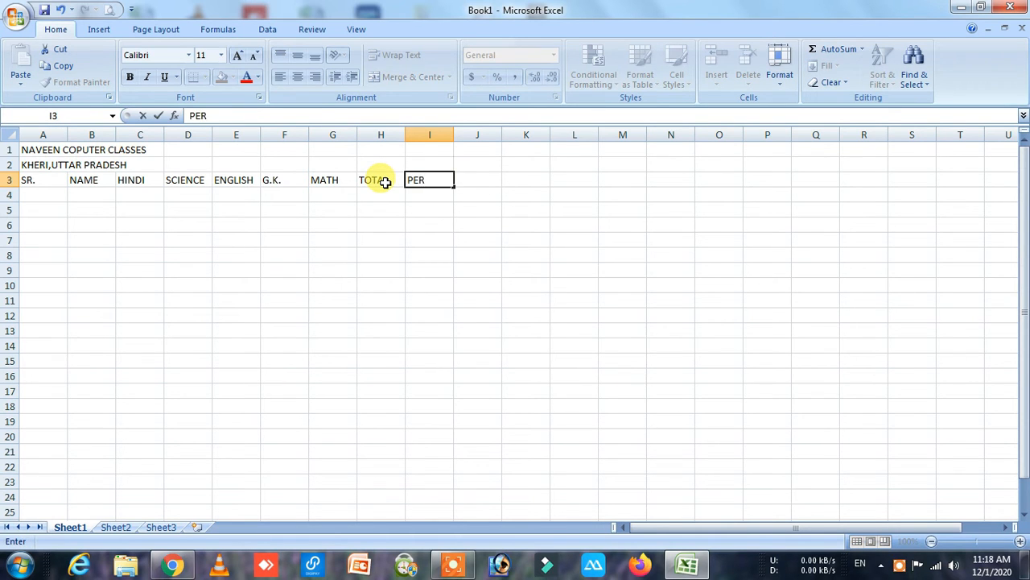
pyautogui.press('Tab')
pyautogui.write('GRADE')
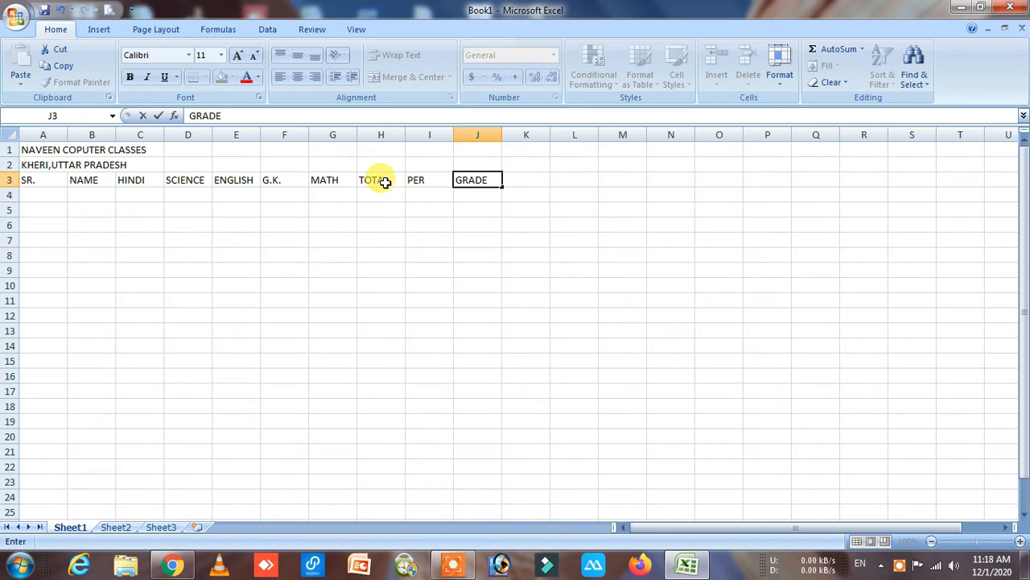
# - Number the SR. column from 1 to 10 in A4:A13 by extending a series started with 1 and 2
pyautogui.click(41, 194)
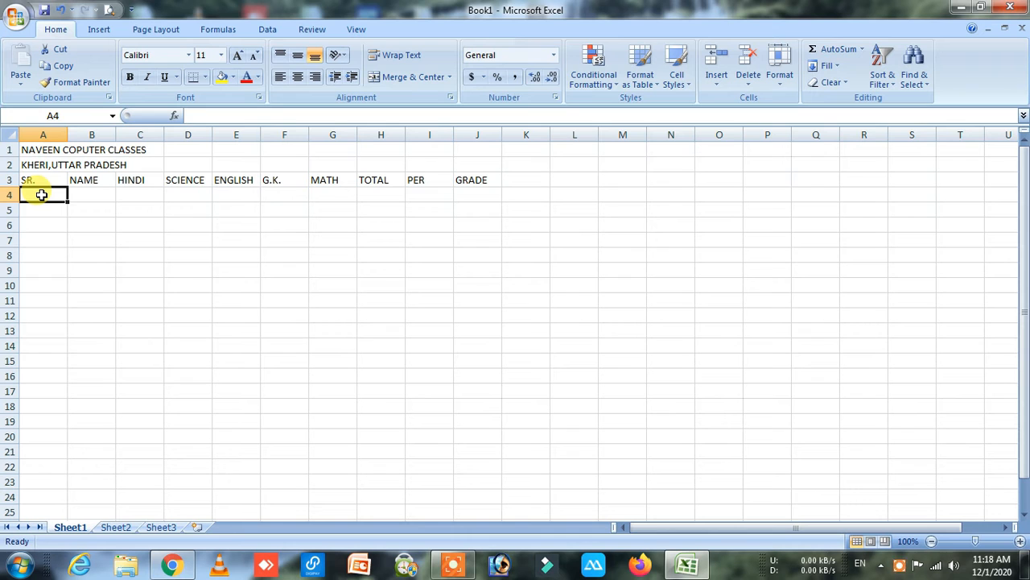
pyautogui.write('1')
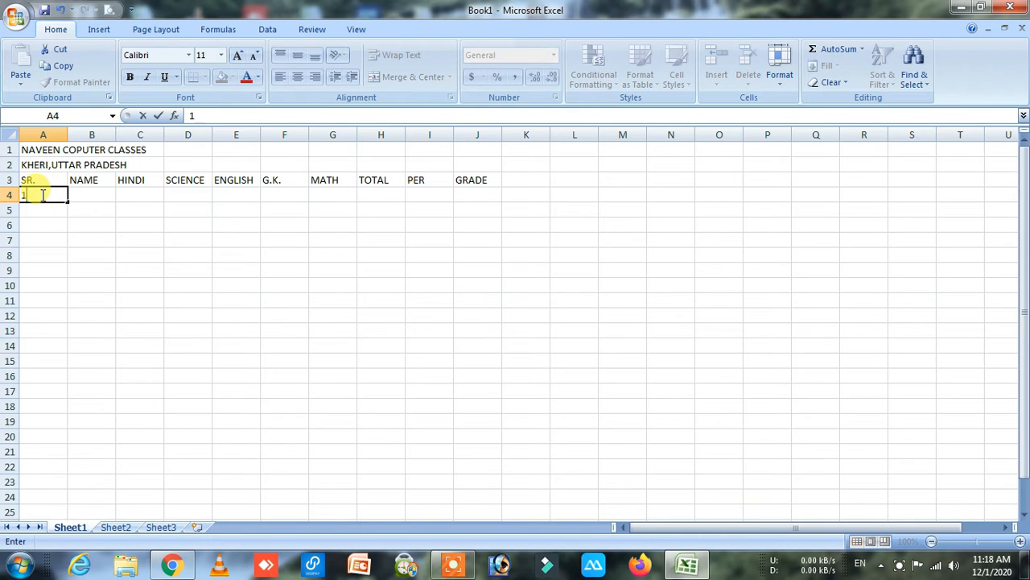
pyautogui.press('Return')
pyautogui.write('2')
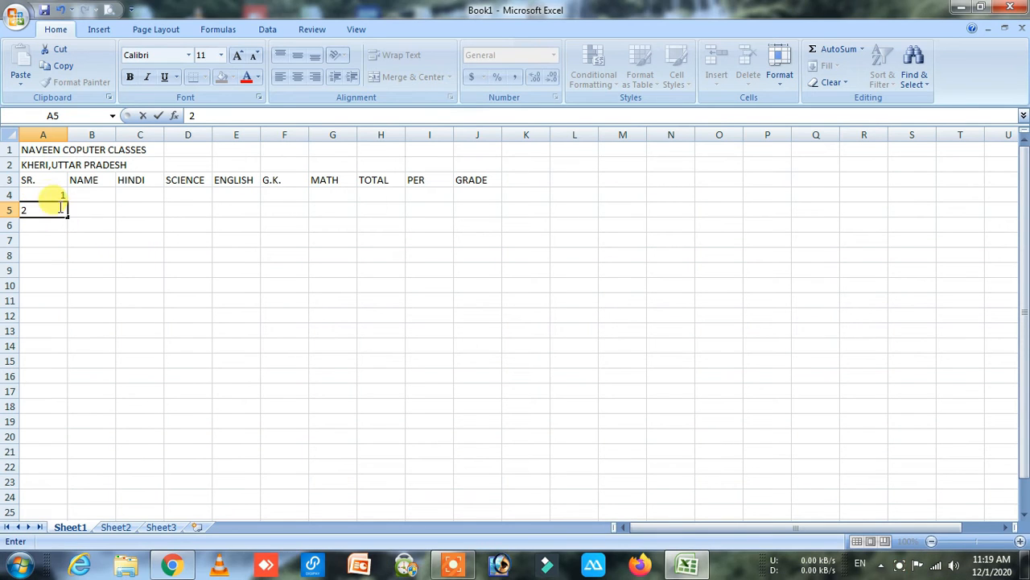
pyautogui.click(54, 195)
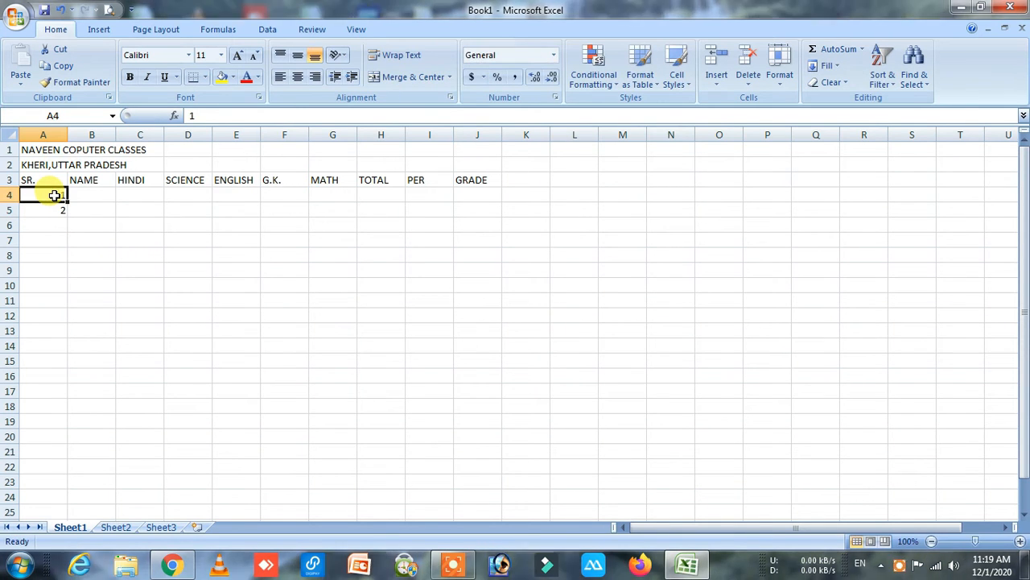
pyautogui.moveTo(44, 195); pyautogui.dragTo(55, 206)
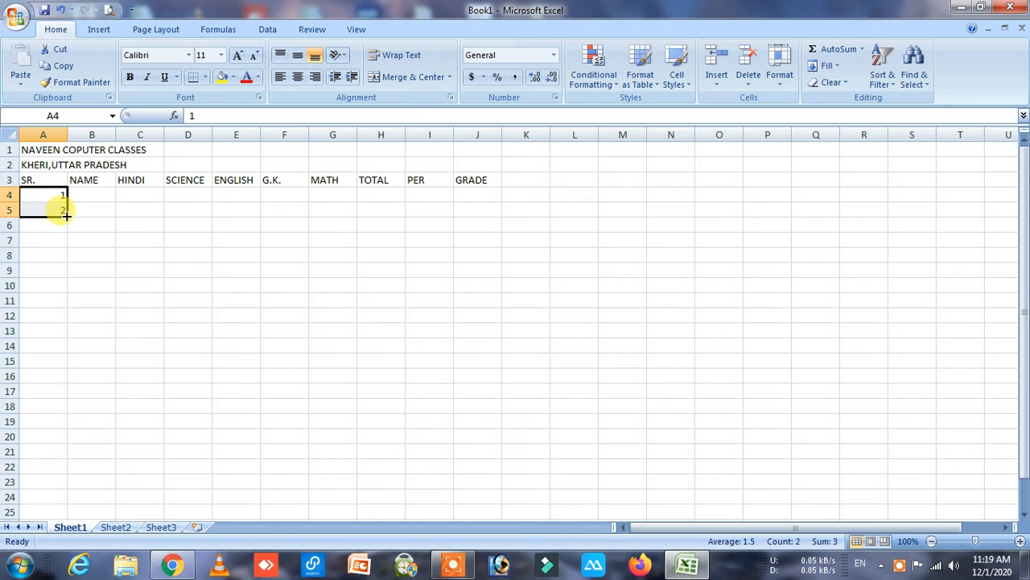
pyautogui.moveTo(66, 215); pyautogui.dragTo(68, 331)
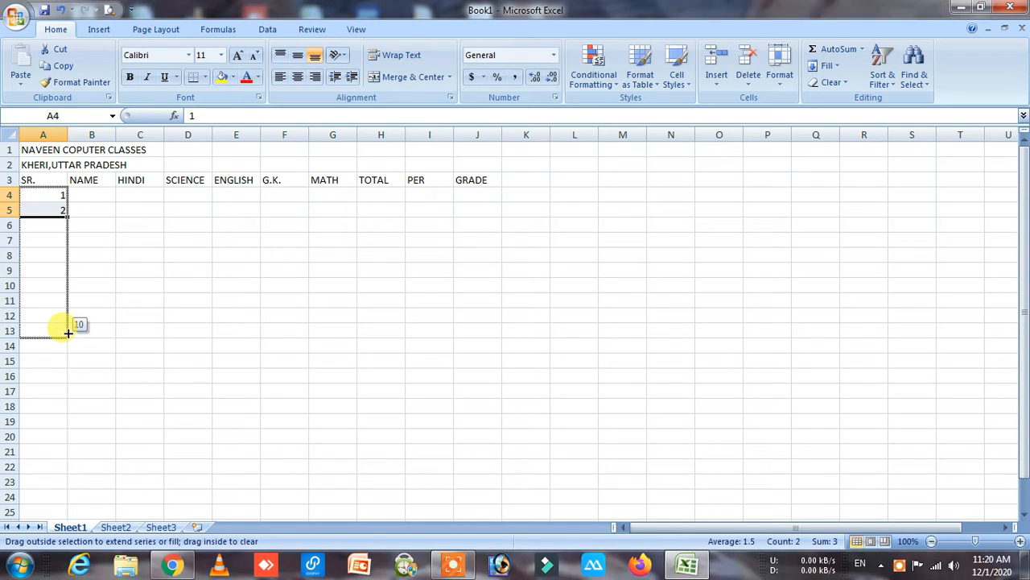
pyautogui.moveTo(67, 332); pyautogui.dragTo(69, 334)
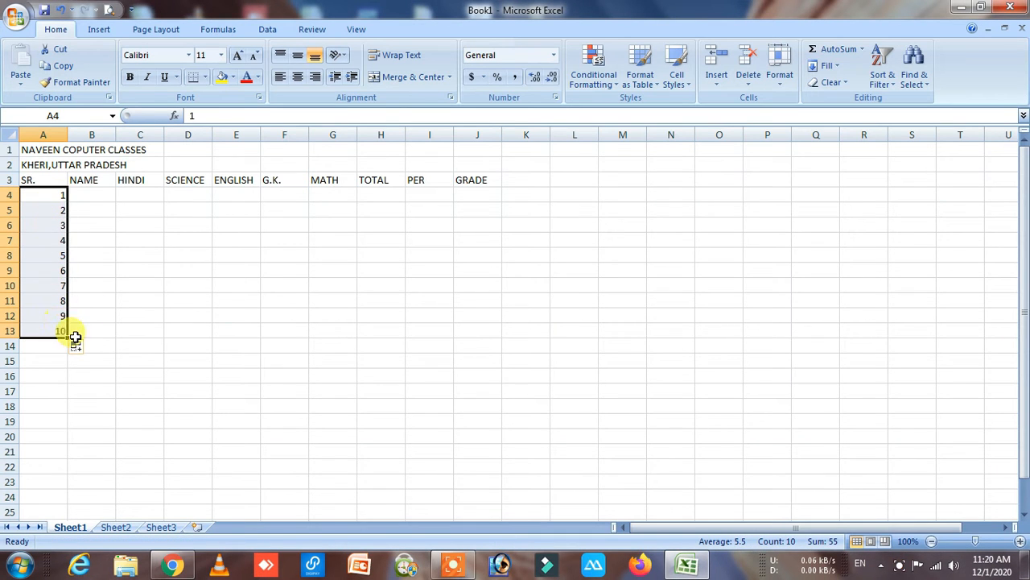
# - Enter the ten students' first names in capitals down the NAME column, B4:B13
pyautogui.click(93, 195)
pyautogui.write('ROHIT')
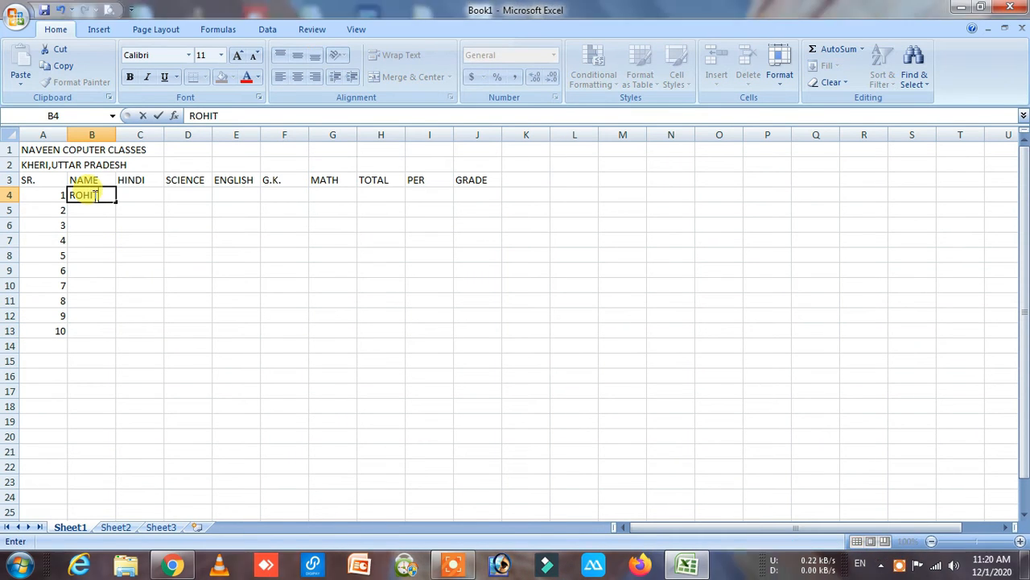
pyautogui.press('Return')
pyautogui.write('MOHIT')
pyautogui.press('Return')
pyautogui.write('ROHAN')
pyautogui.press('Return')
pyautogui.write('SOHAN')
pyautogui.press('Return')
pyautogui.write('RAHUL')
pyautogui.press('Return')
pyautogui.write('SHIVA')
pyautogui.press('Return')
pyautogui.write('MAHESH')
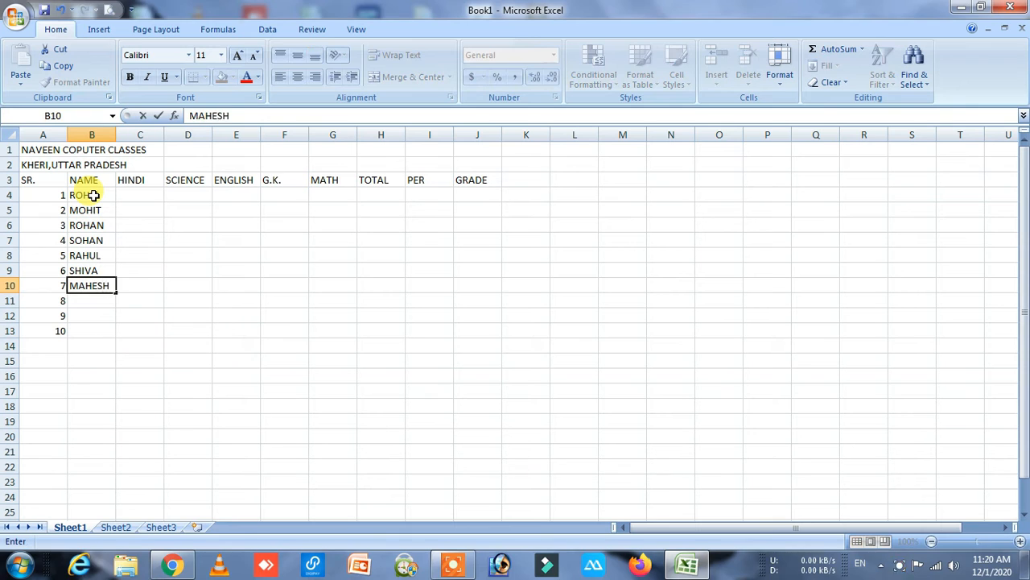
pyautogui.press('Return')
pyautogui.write('RAMESH')
pyautogui.press('Return')
pyautogui.write('DINESH')
pyautogui.press('Return')
pyautogui.write('SURESH')
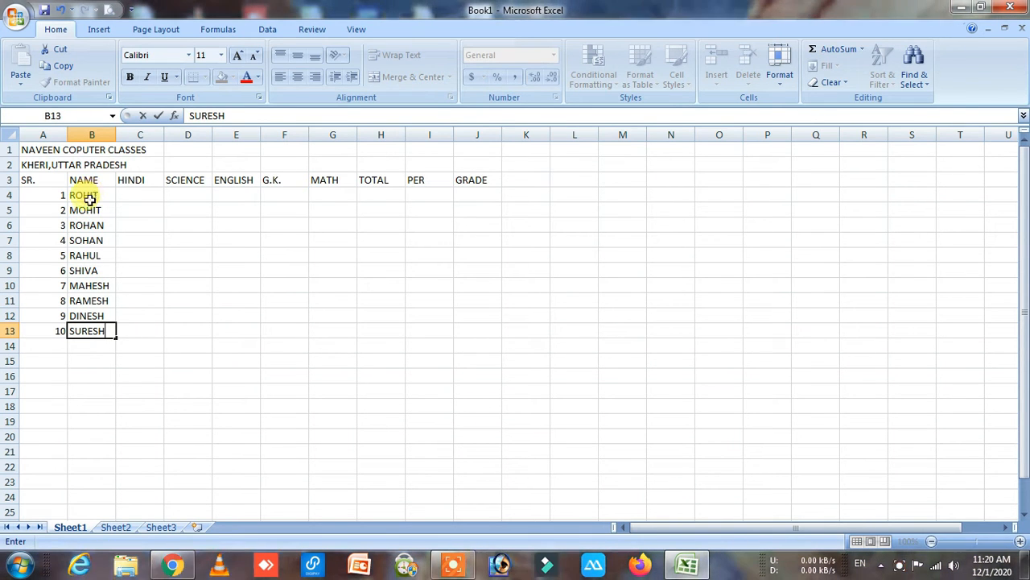
# - Enter the first student's subject marks 78, 58, 65, 62 and 45 across C4:G4
pyautogui.click(139, 197)
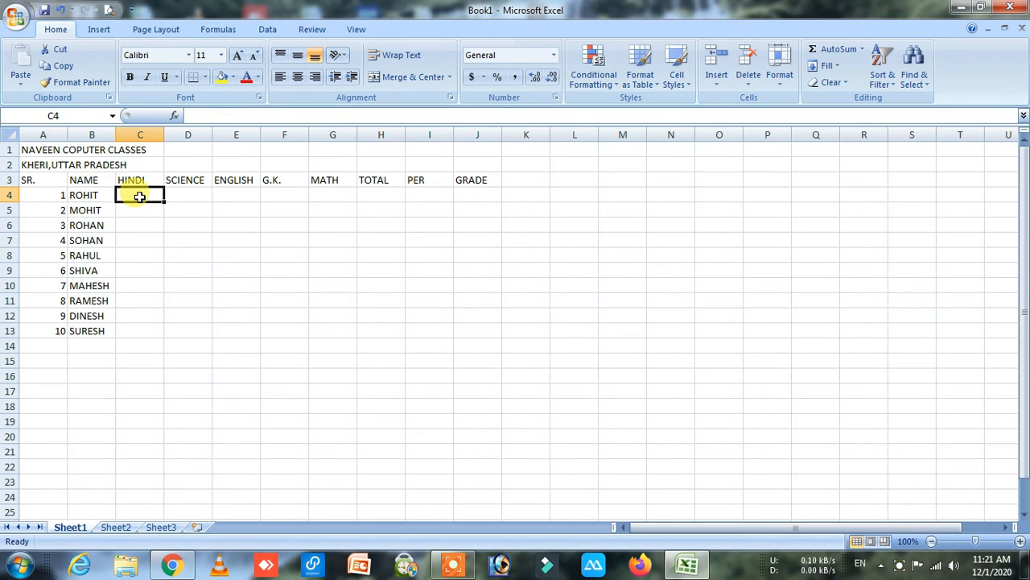
pyautogui.write('78')
pyautogui.press('Tab')
pyautogui.write('5')
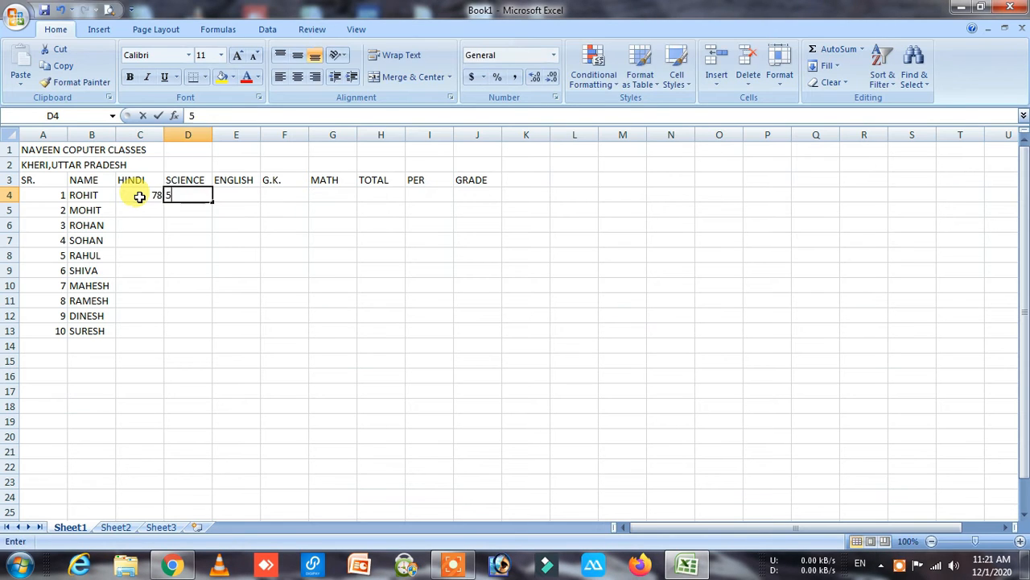
pyautogui.write('8')
pyautogui.press('Right')
pyautogui.write('65')
pyautogui.press('Right')
pyautogui.write('62')
pyautogui.press('Right')
pyautogui.write('45')
pyautogui.press('Right')
# - Enter the second student's marks 14, 75, 25 and 47 in D5:G5, from SCIENCE to MATH
pyautogui.press('Down')
pyautogui.press('Left')
pyautogui.write('25')
pyautogui.press('Left')
pyautogui.write('75')
pyautogui.press('Left')
pyautogui.write('14')
pyautogui.press('Left')
# - Fill the HINDI marks in C5:C13 with 58, 45, 75, 75, 74, 65, 85, 41 and 65
pyautogui.write('58 45 75')
pyautogui.press('Up')
pyautogui.press('Down')
pyautogui.press('Down')
pyautogui.write('75 74 65 85 41 65')
# - Fill the SCIENCE marks in D6:D13 with 45, 95, 65, 45, 58, 85, 75 and 85
pyautogui.press('Up')
pyautogui.press('Right')
pyautogui.write('85')
pyautogui.press('Up')
pyautogui.write('75')
pyautogui.press('Up')
pyautogui.write('85')
pyautogui.press('Up')
pyautogui.write('5')
pyautogui.press('Down')
pyautogui.press('BackSpace')
pyautogui.write('58')
pyautogui.press('Up')
pyautogui.write('45')
pyautogui.press('Up')
pyautogui.write('65')
pyautogui.press('Up')
pyautogui.write('95')
pyautogui.press('Up')
pyautogui.write('45')
# - Fill the ENGLISH marks in E6:E13 with 24, 45, 45, 47, 57, 45, 47 and 54
pyautogui.press('Right')
pyautogui.write('24 45 ')
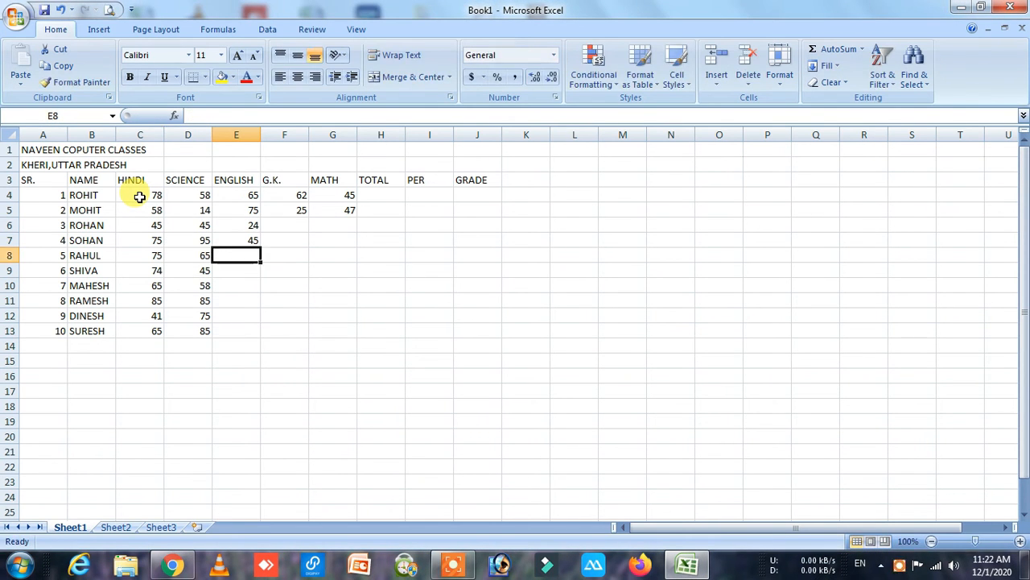
pyautogui.write('45 47 57 45 47 54')
# - Fill the G.K. marks in F6:F13 with 85, 65, 65, 85, 74, 65, 87 and 45
pyautogui.press('Right')
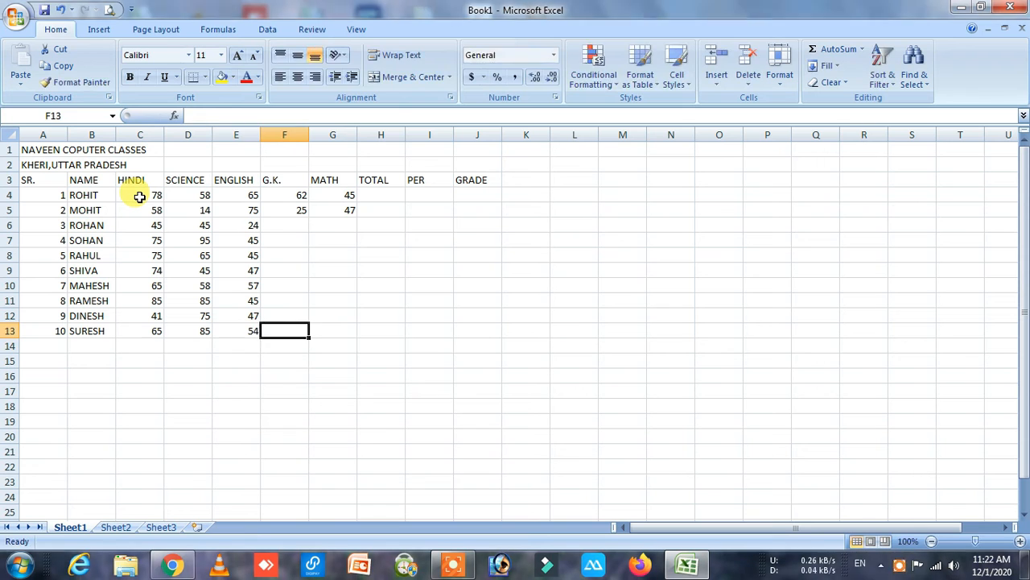
pyautogui.write('45')
pyautogui.press('Up')
pyautogui.write('87')
pyautogui.press('Up')
pyautogui.write('65')
pyautogui.press('Up')
pyautogui.press('7')
pyautogui.press('4')
pyautogui.press('Up')
pyautogui.press('8')
pyautogui.press('5')
pyautogui.press('Up')
pyautogui.write('65')
pyautogui.press('Up')
pyautogui.write('65')
pyautogui.press('Up')
pyautogui.write('85')
# - Fill the MATH marks in G6:G13 with 45, 47, 27, 85, 97, 64, 54 and 65
pyautogui.press('Right')
pyautogui.write('45 47 27 85 97 64 54 65')
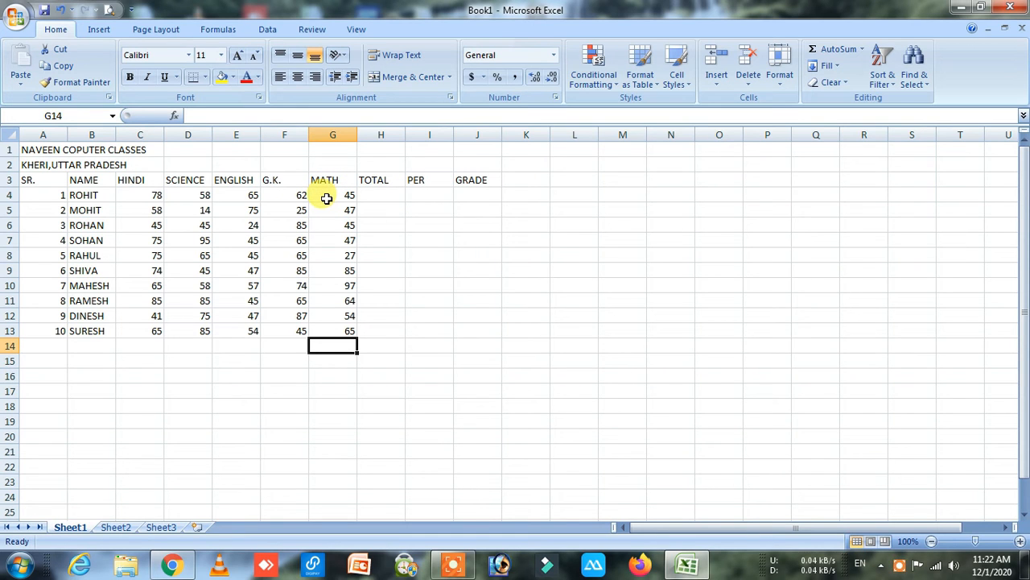
# - Total the first student's five subject marks in H4 using AutoSum over C4:H4
pyautogui.click(369, 195)
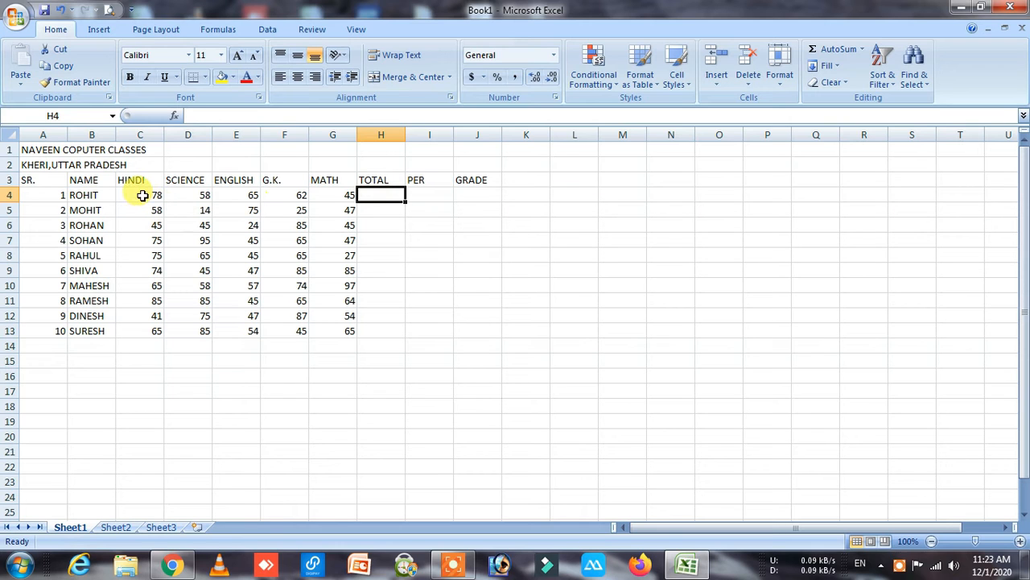
pyautogui.moveTo(141, 195); pyautogui.dragTo(370, 195)
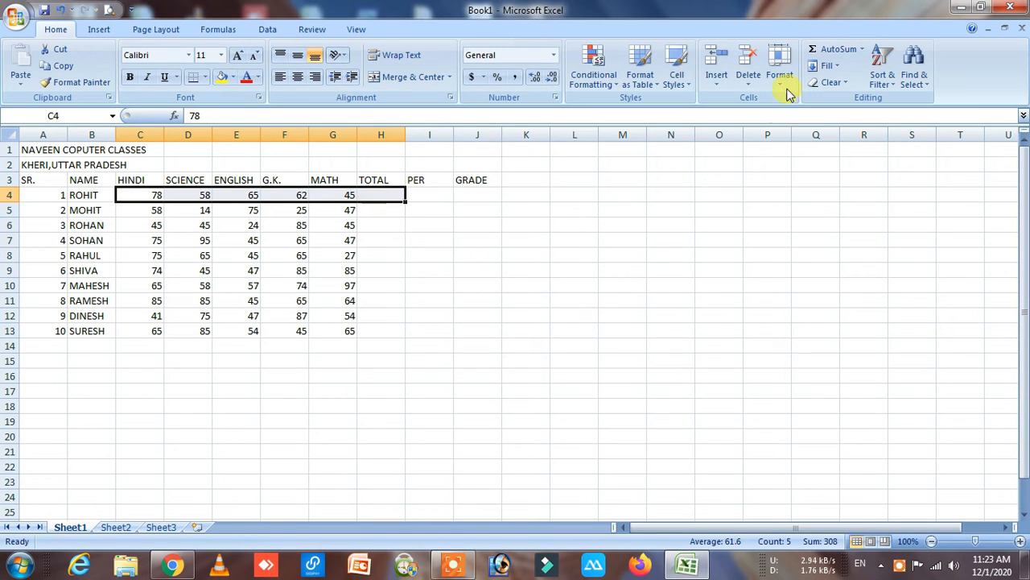
pyautogui.click(837, 52)
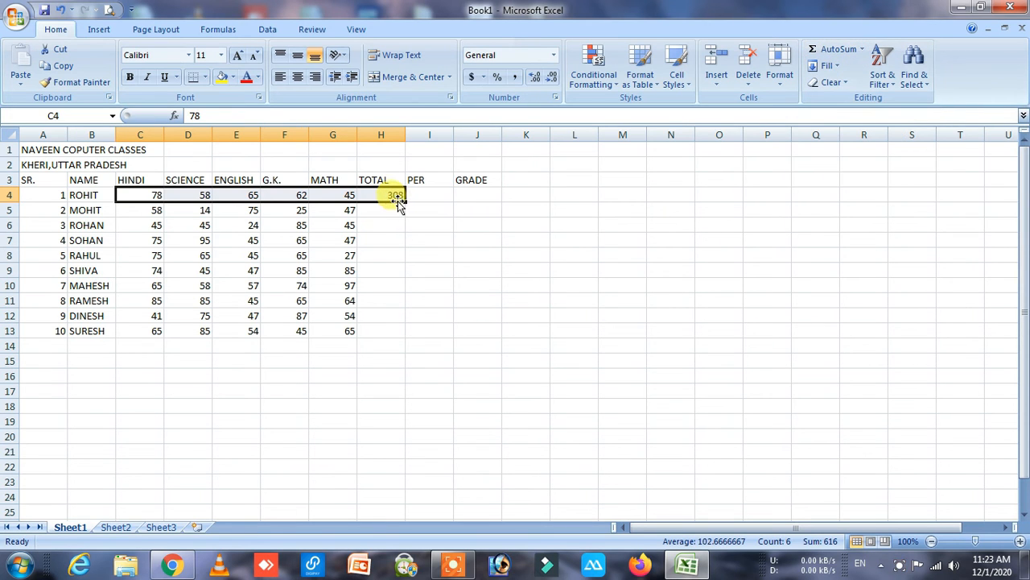
# - Total the second student's five subject marks in H5 using AutoSum over C5:H5
pyautogui.moveTo(151, 210); pyautogui.dragTo(390, 210)
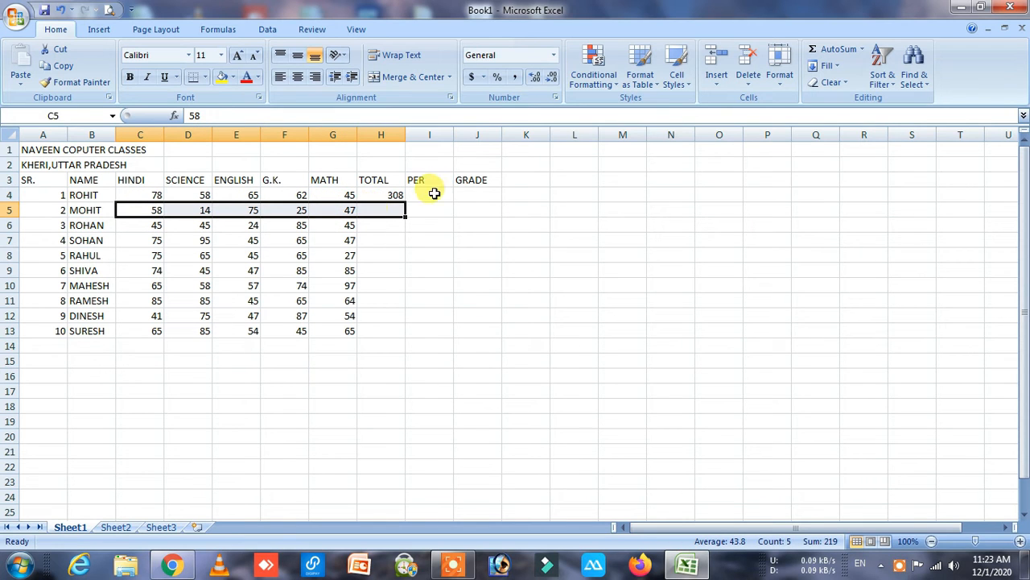
pyautogui.click(829, 49)
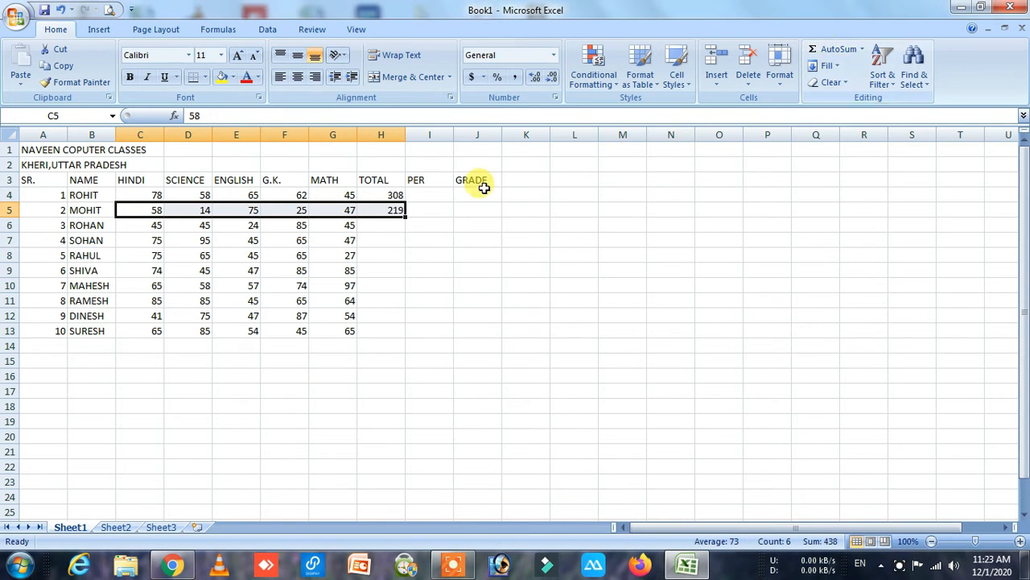
pyautogui.click(376, 212)
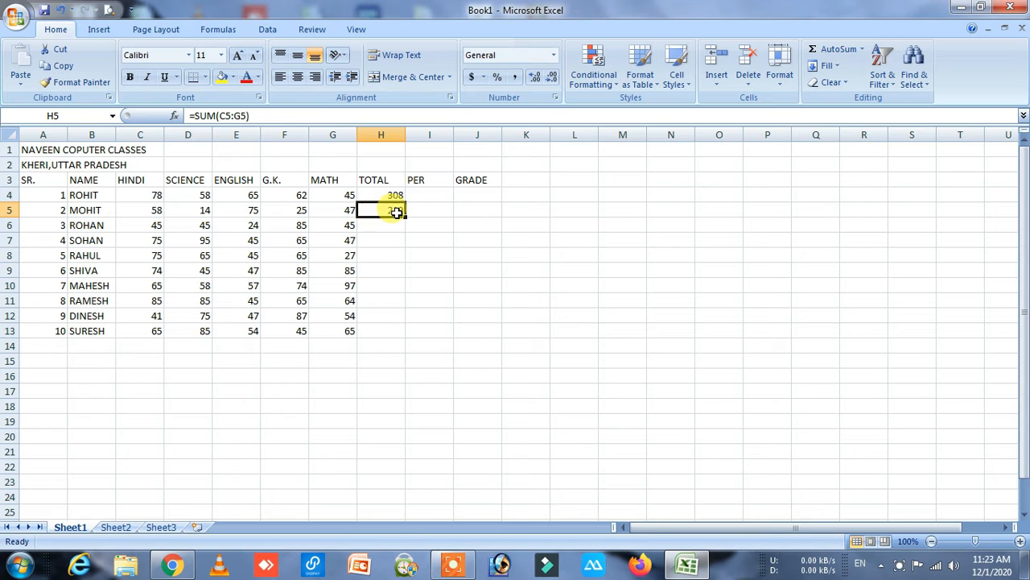
# - Clear the AutoSum totals from cells H5 and H4
pyautogui.doubleClick(397, 212)
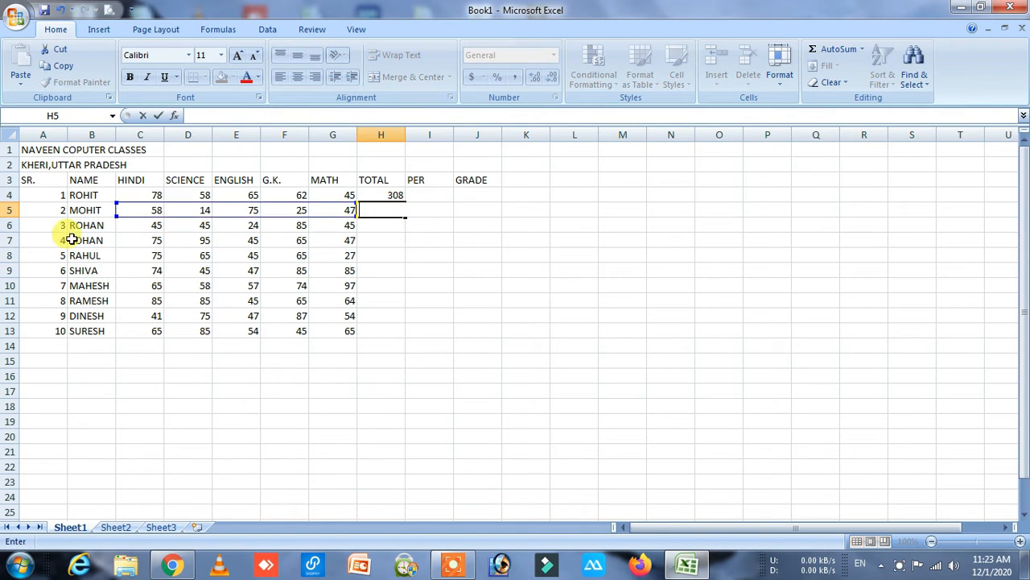
pyautogui.click(395, 194)
pyautogui.press('BackSpace')
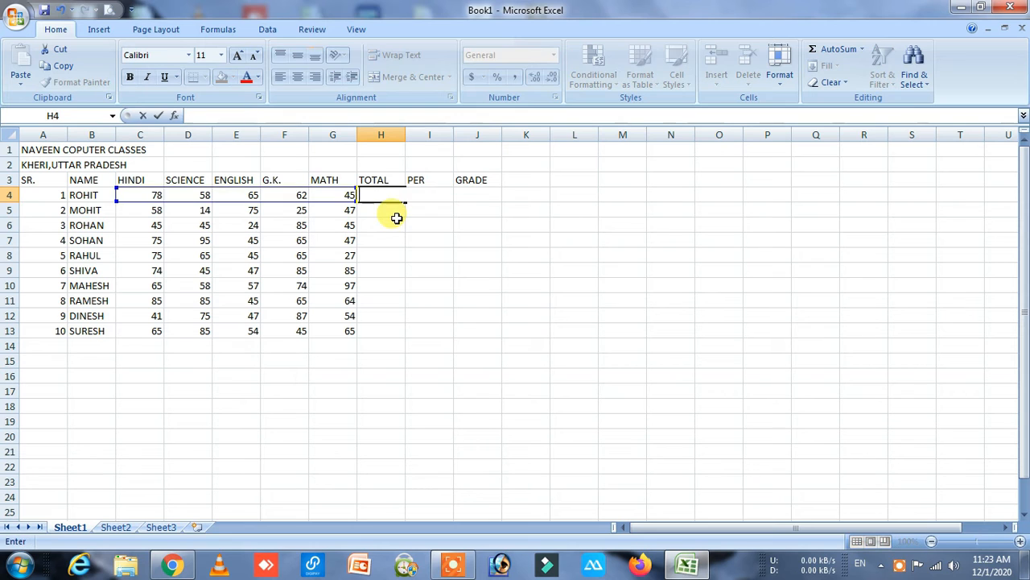
pyautogui.click(397, 218)
# - Enter the formula =SUM(C4,D4,E4,F4,G4) in H4 to total the first student's marks
pyautogui.click(385, 196)
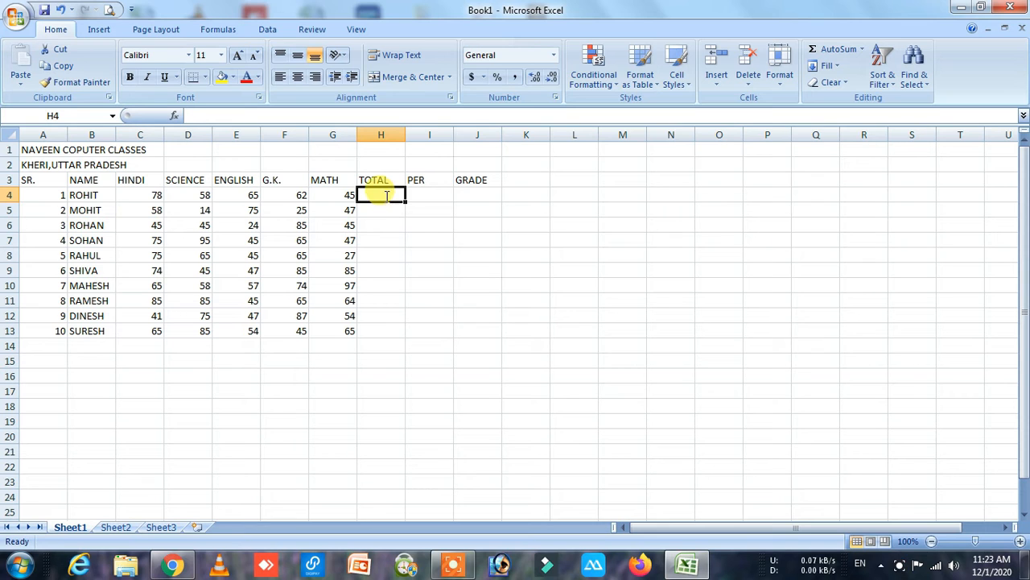
pyautogui.write('=')
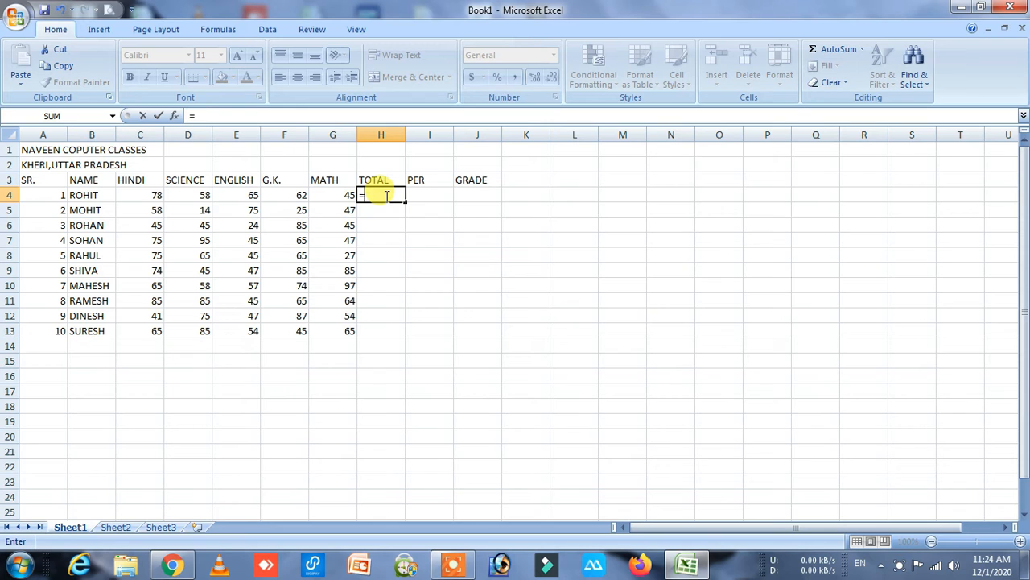
pyautogui.write('SUM')
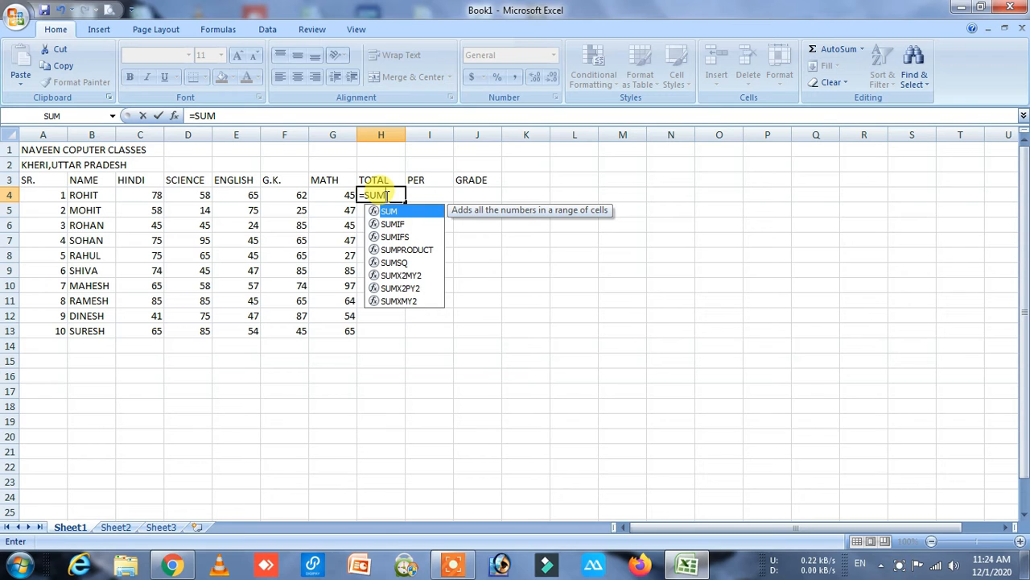
pyautogui.write('(')
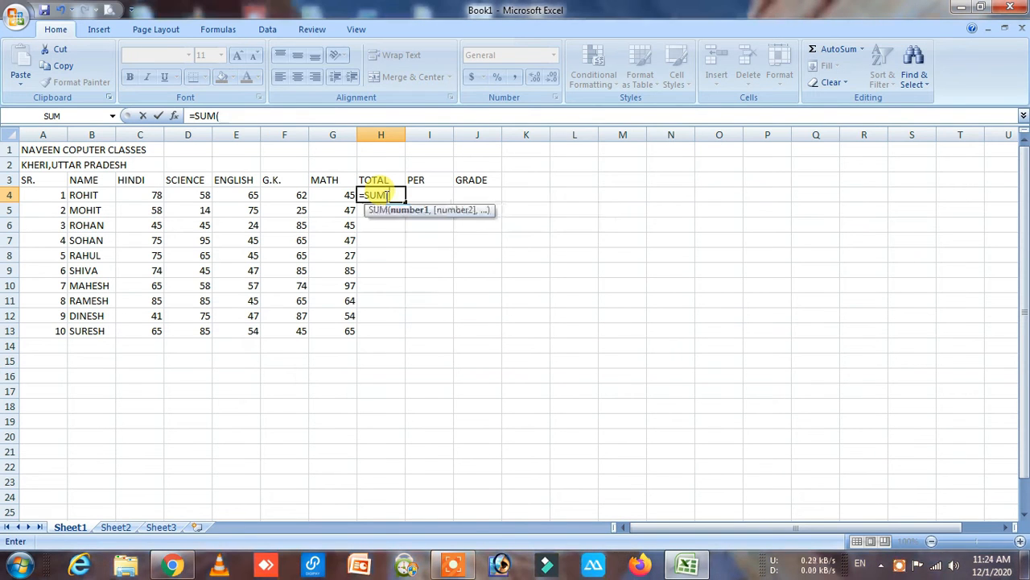
pyautogui.click(145, 197)
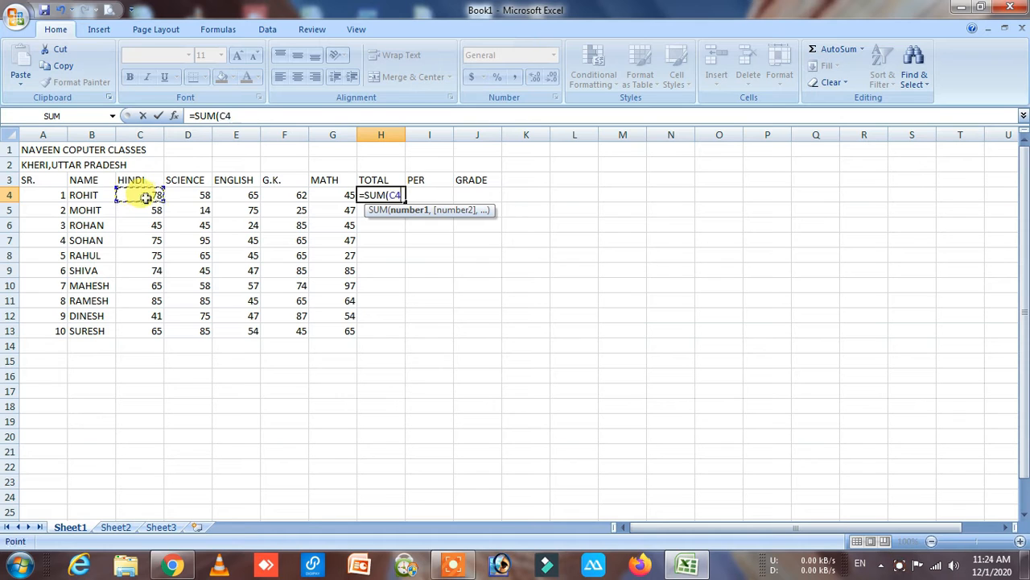
pyautogui.click(197, 199)
pyautogui.click(150, 191)
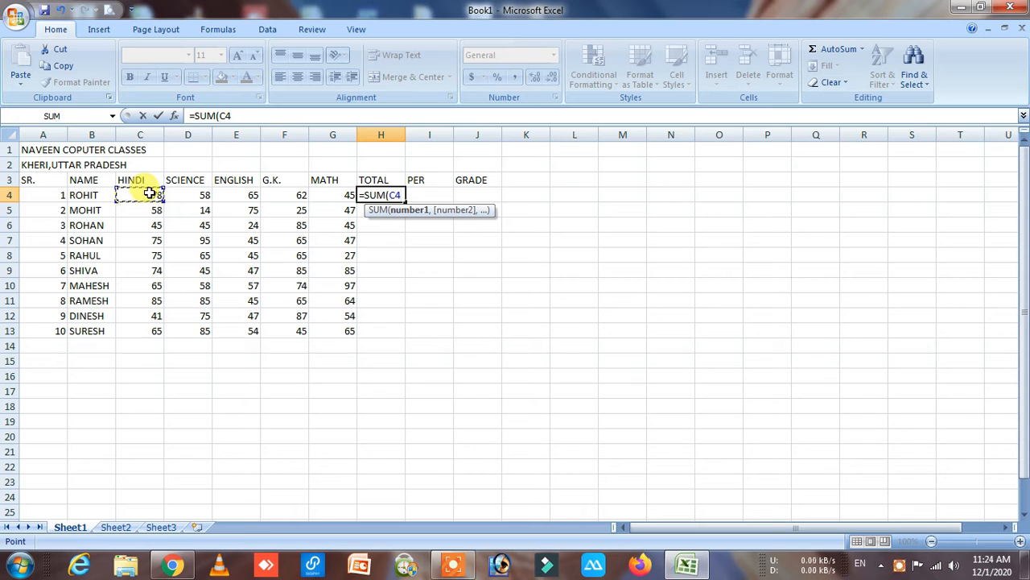
pyautogui.write(',')
pyautogui.click(194, 197)
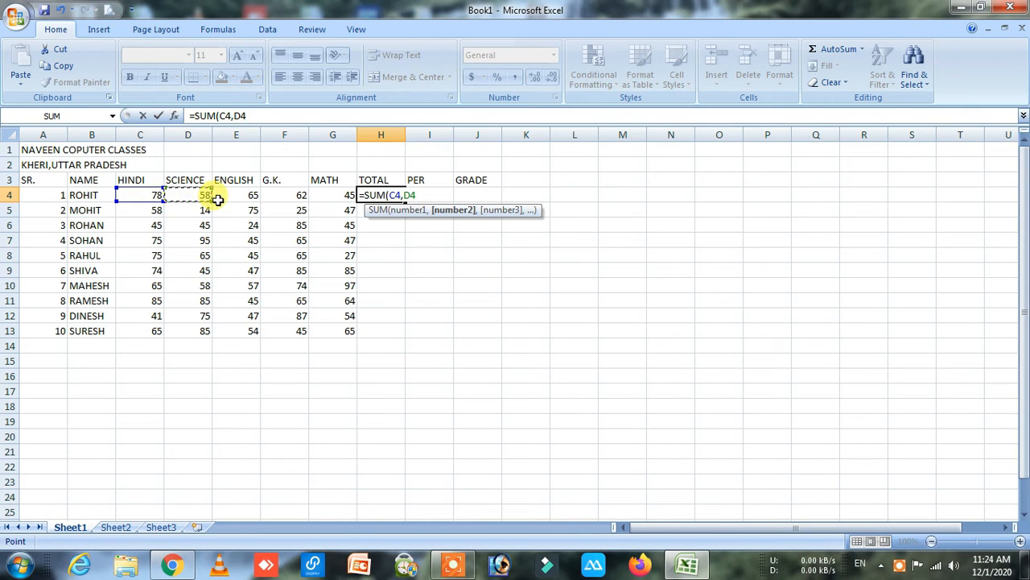
pyautogui.write(',')
pyautogui.click(246, 194)
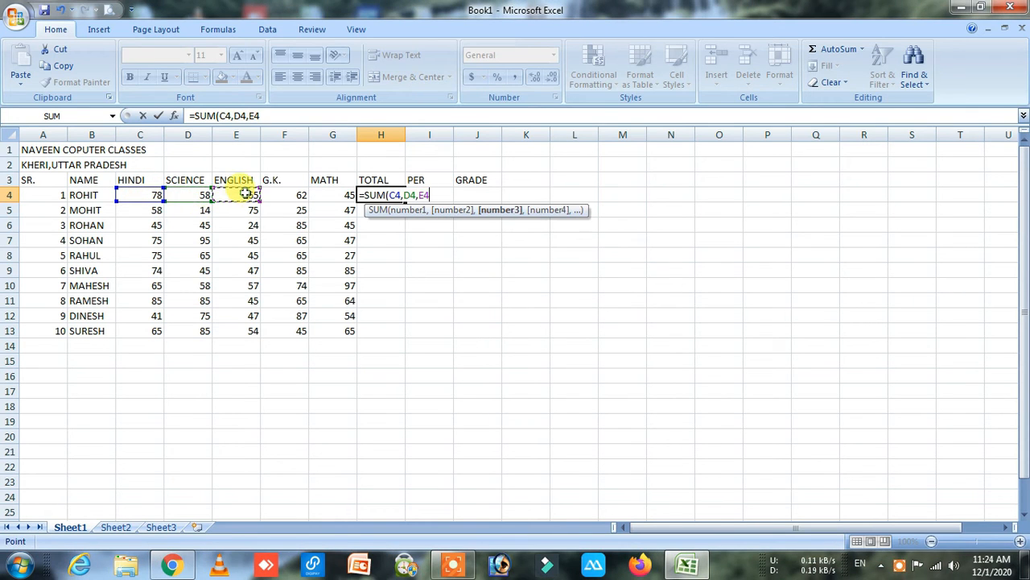
pyautogui.write(',')
pyautogui.click(294, 197)
pyautogui.write(',')
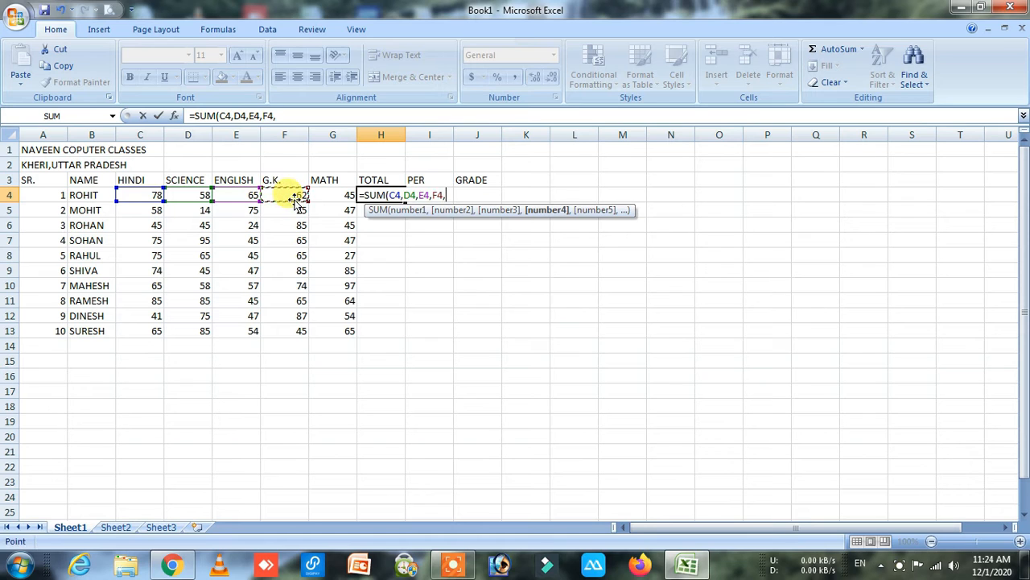
pyautogui.click(344, 199)
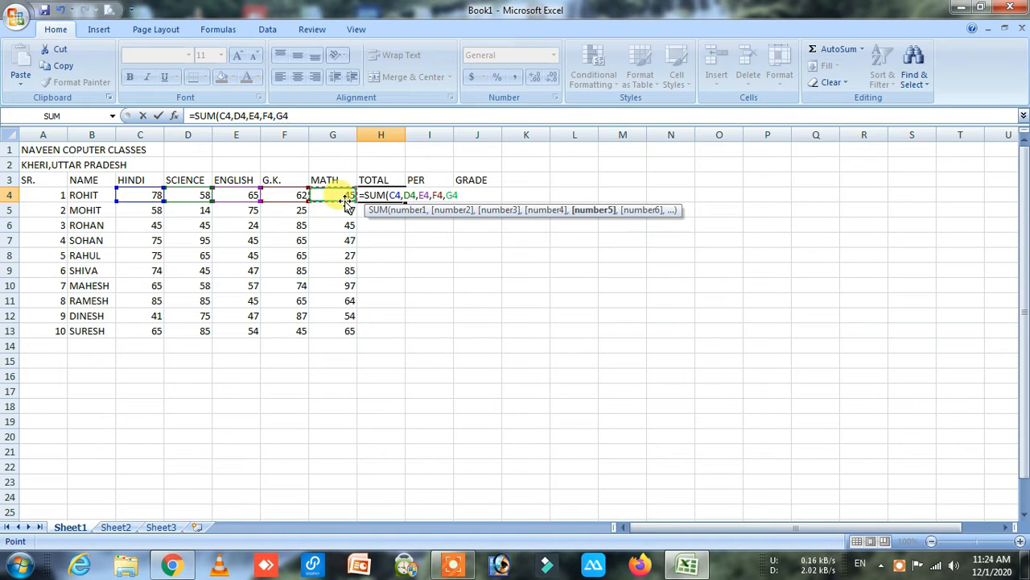
pyautogui.write(',')
pyautogui.press('BackSpace')
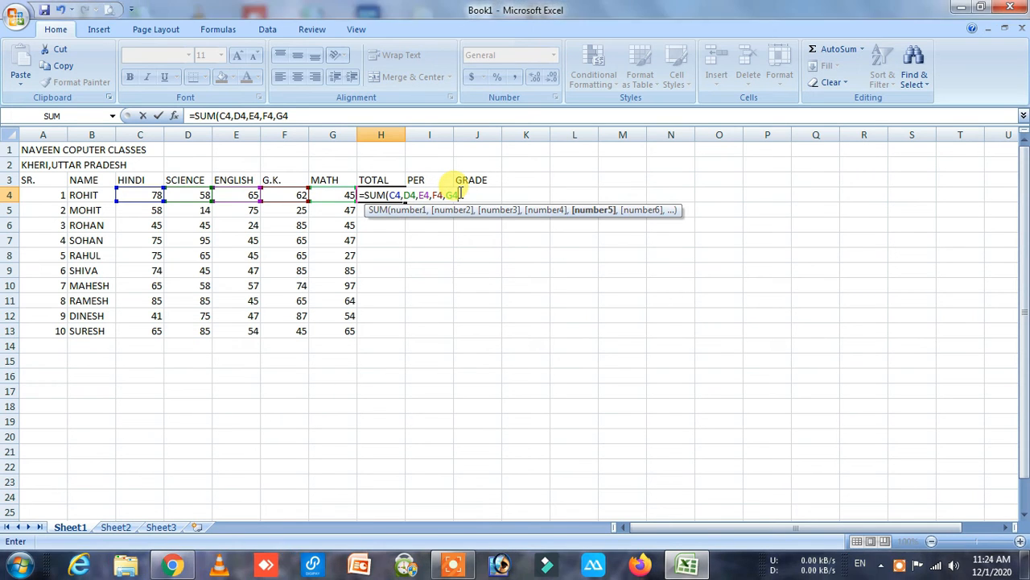
pyautogui.write(')')
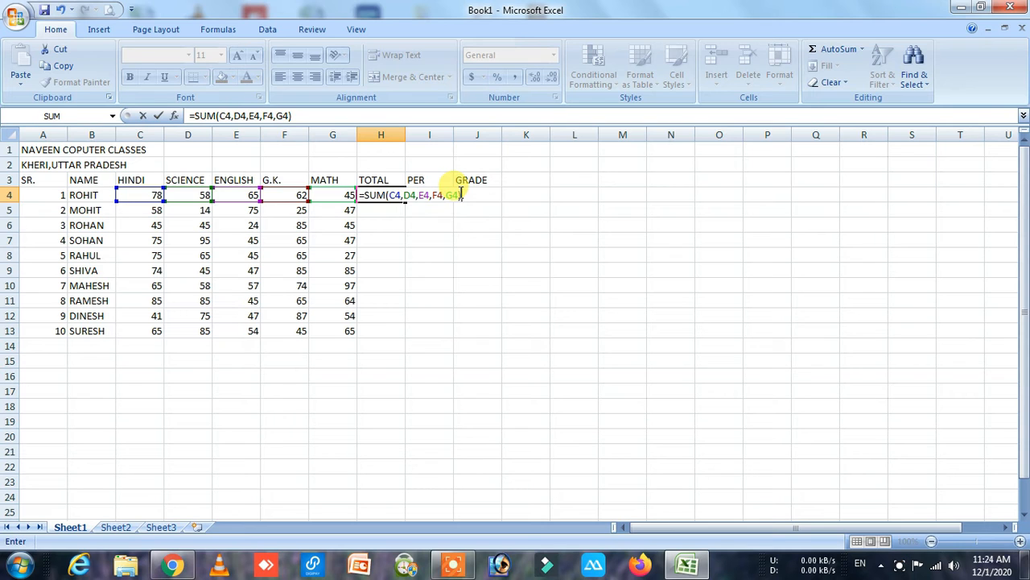
pyautogui.press('Return')
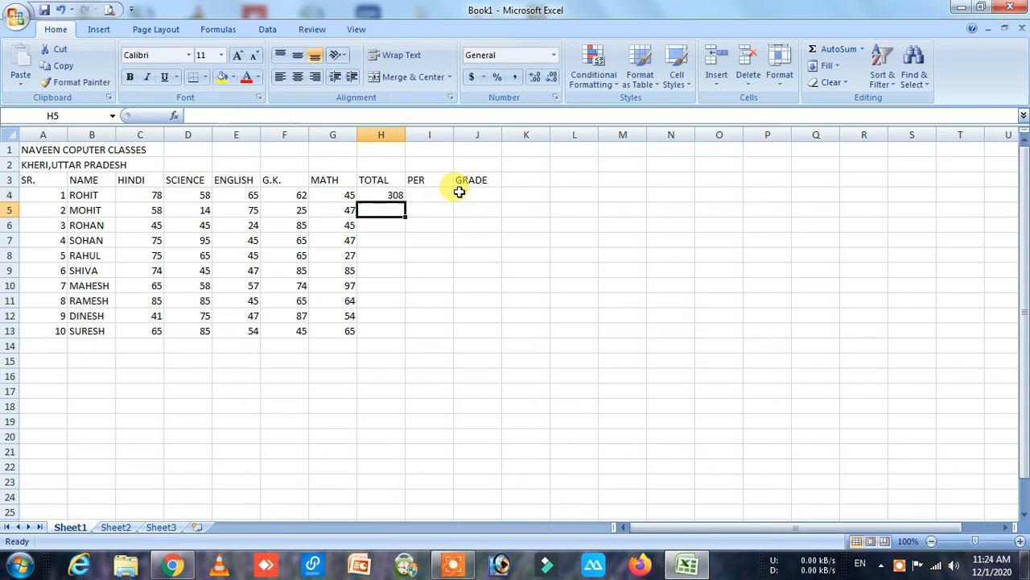
# - Fill the total formula from H4 down through H13 for all ten students
pyautogui.click(394, 196)
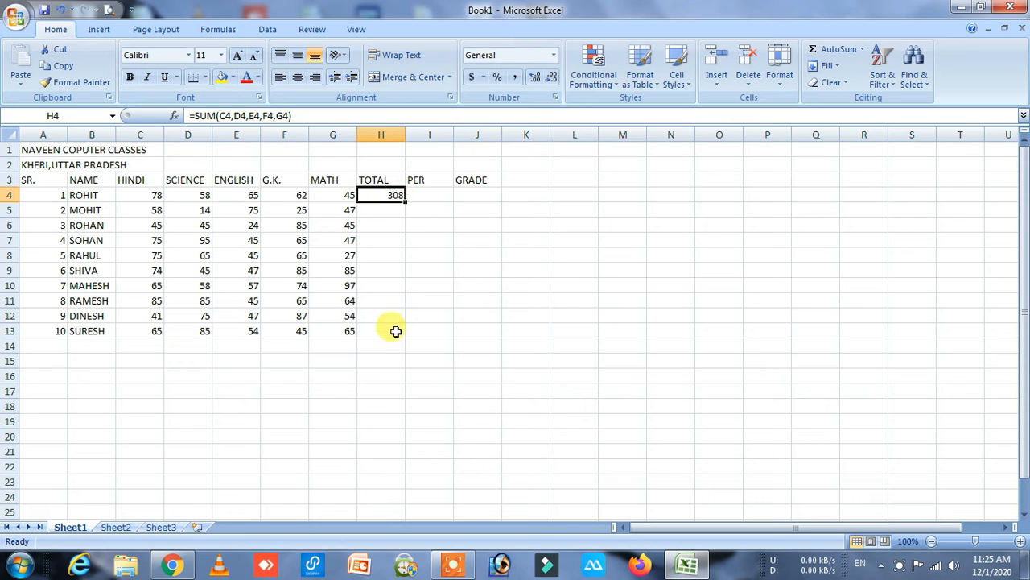
pyautogui.doubleClick(406, 204)
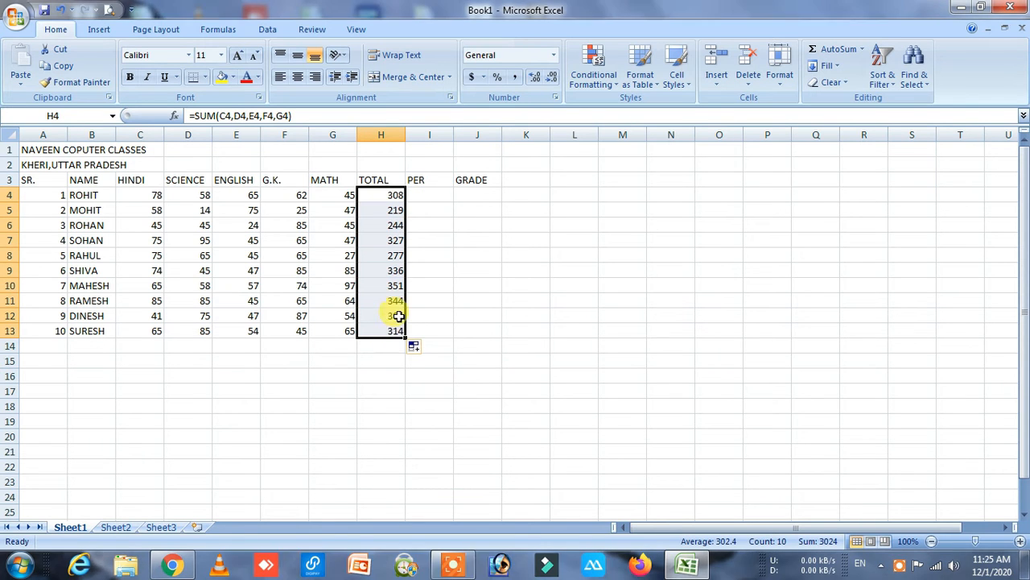
pyautogui.moveTo(405, 337); pyautogui.dragTo(402, 204)
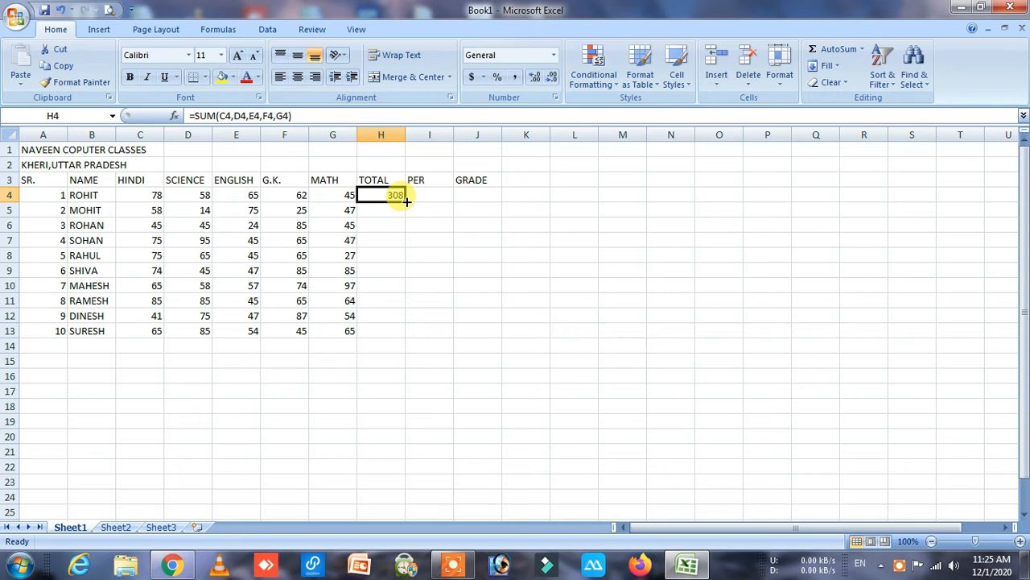
pyautogui.moveTo(406, 201); pyautogui.dragTo(403, 334)
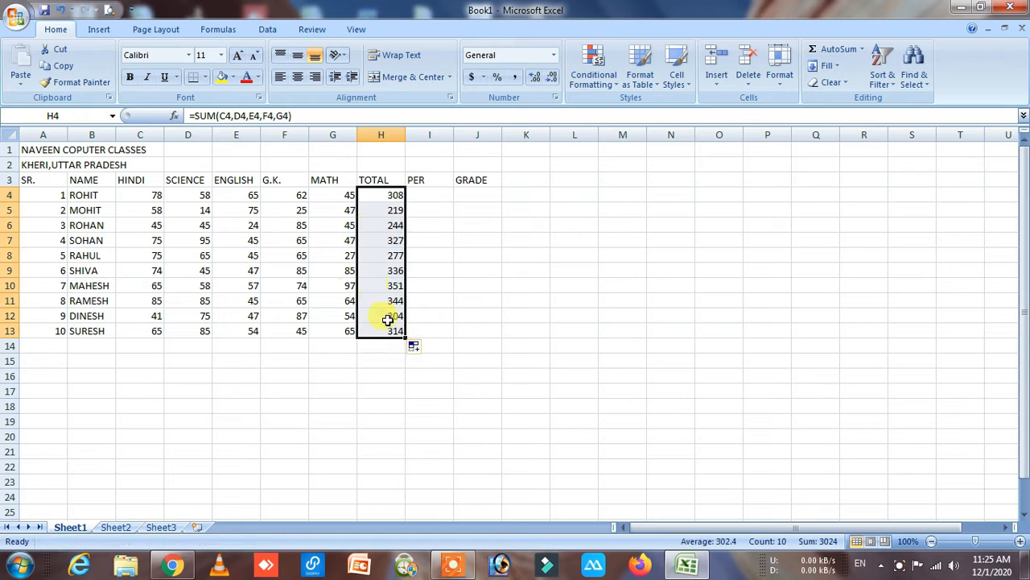
pyautogui.click(450, 473)
pyautogui.click(411, 392)
# - Calculate the percentage in I4 with =H4/500*100 and fill the formula down through I13
pyautogui.click(423, 196)
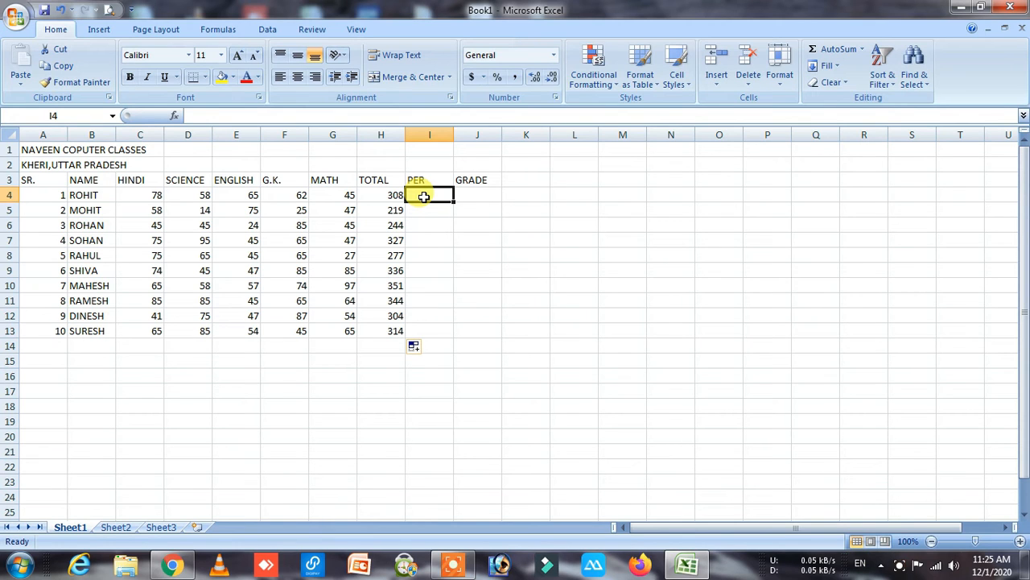
pyautogui.write('=')
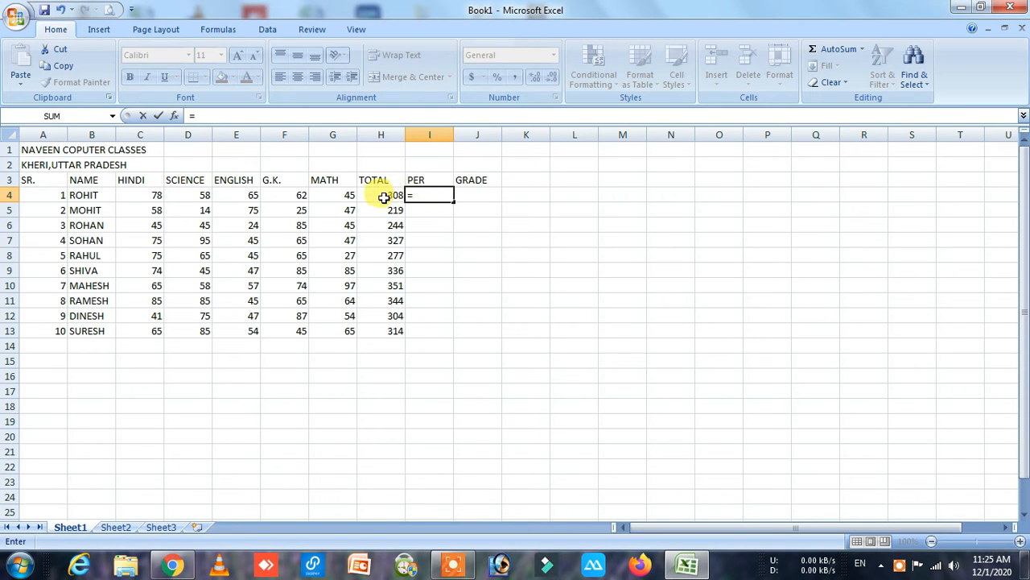
pyautogui.click(396, 196)
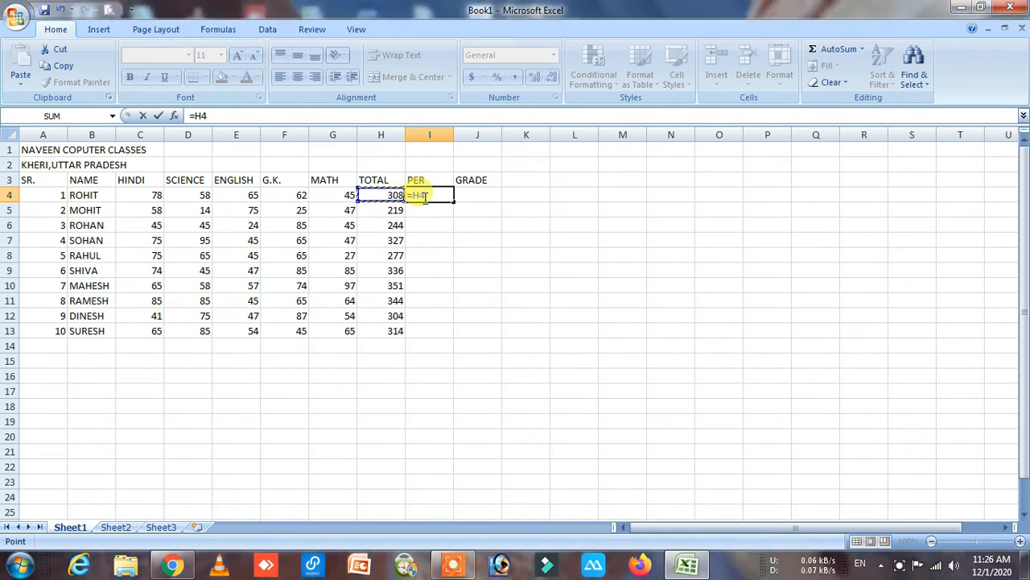
pyautogui.write('/')
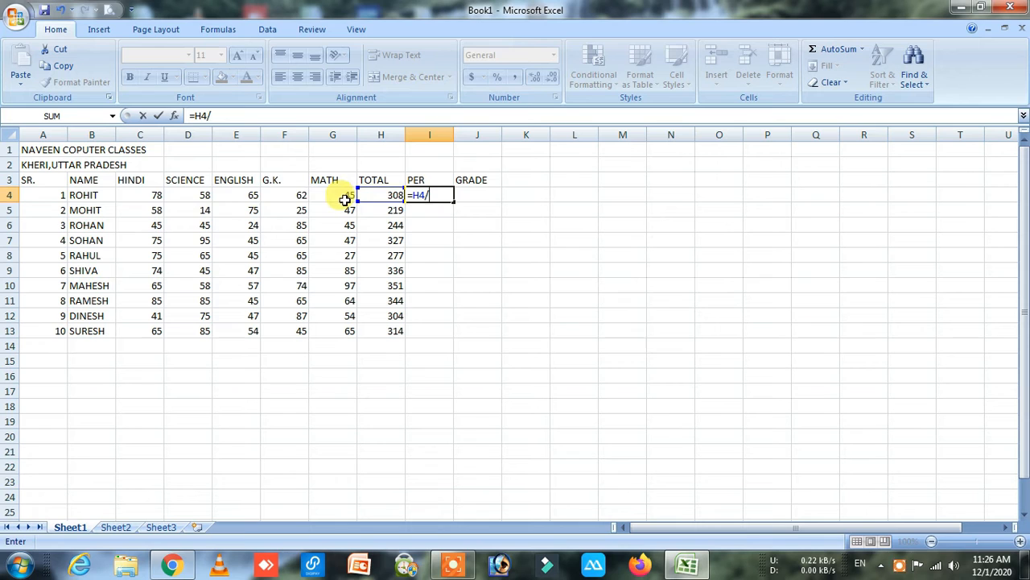
pyautogui.write('500')
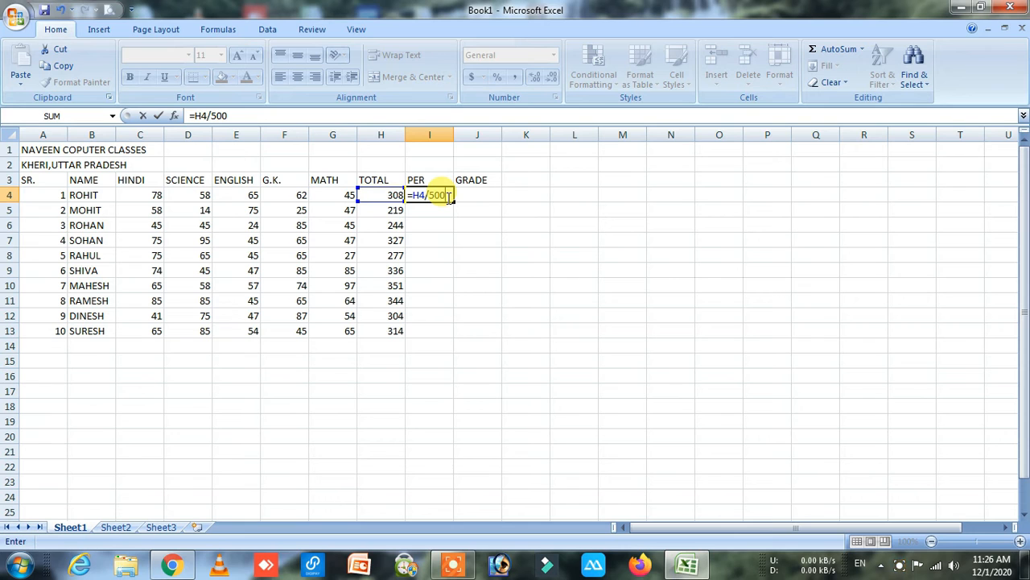
pyautogui.write('*')
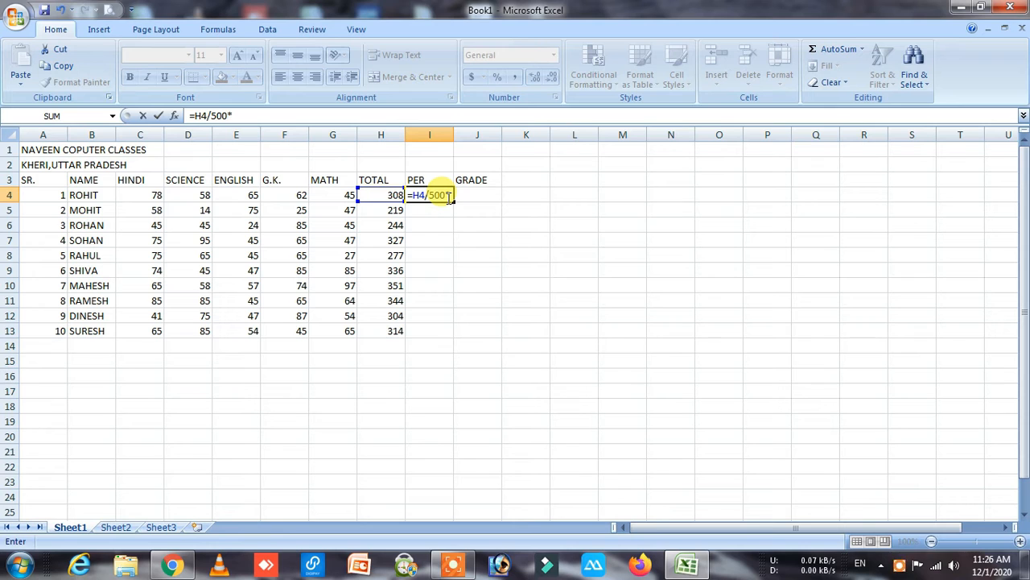
pyautogui.write('100')
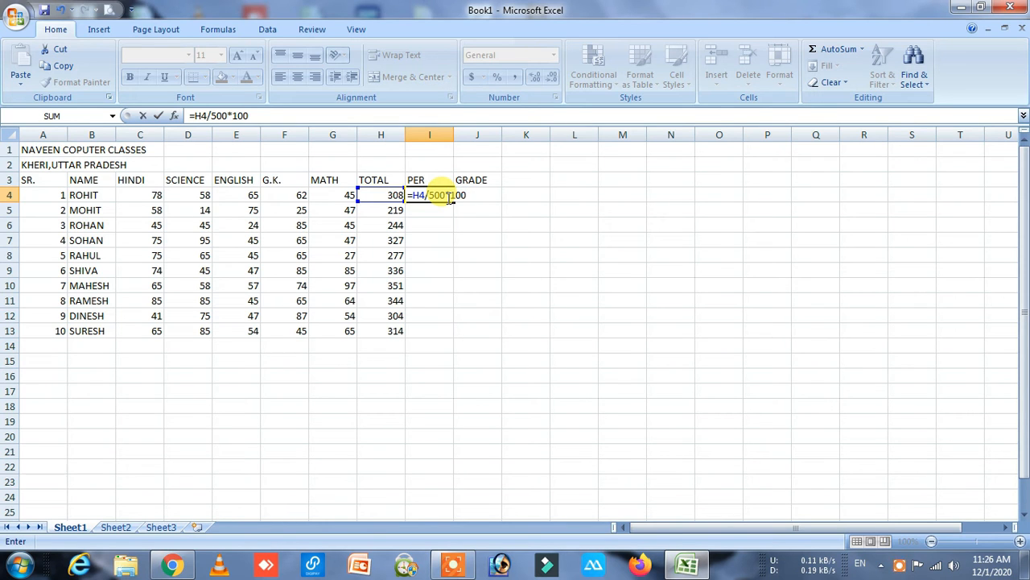
pyautogui.press('Return')
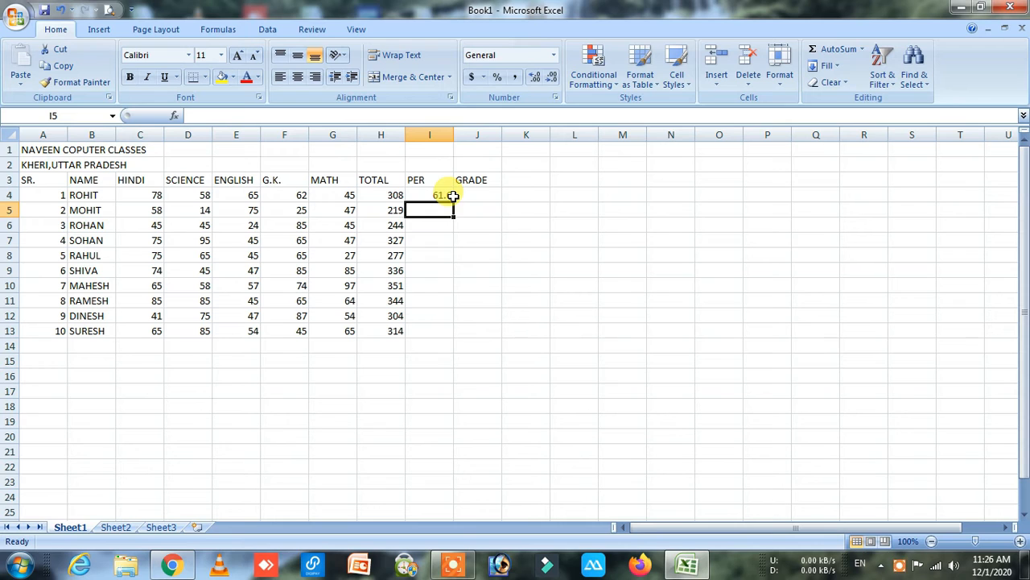
pyautogui.click(449, 196)
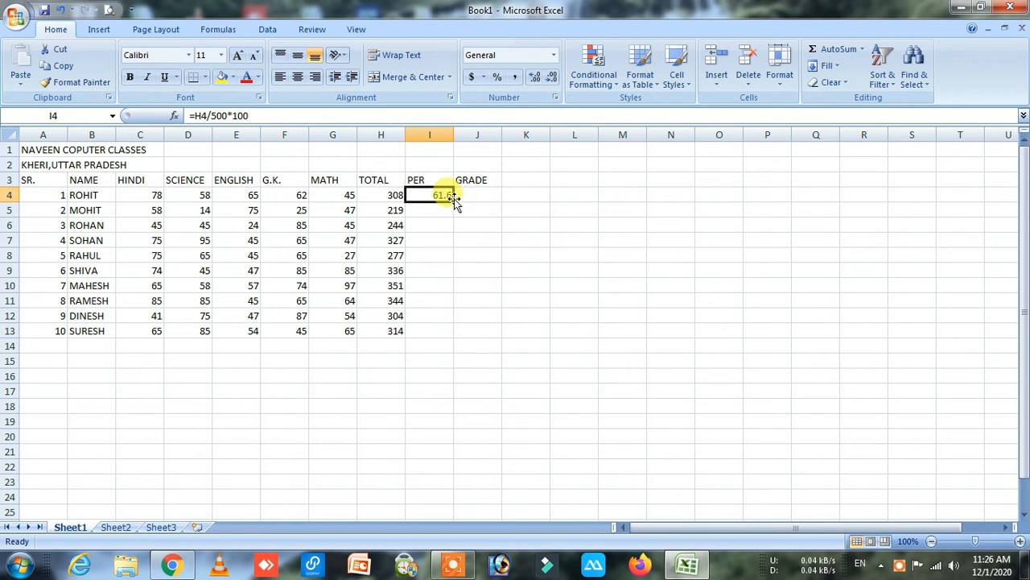
pyautogui.moveTo(452, 197); pyautogui.dragTo(452, 339)
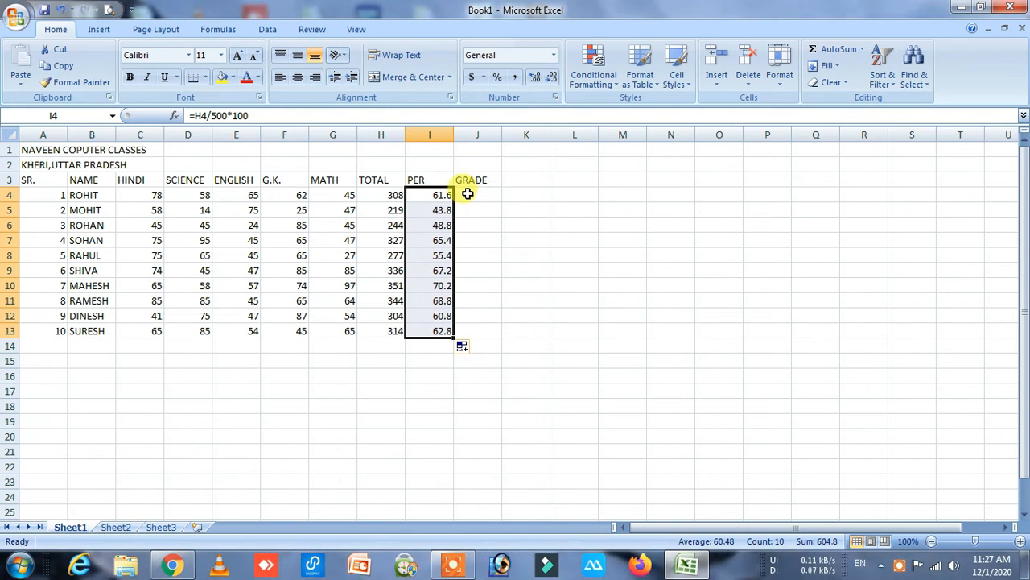
# - Enter the comparison operator examples < in N3, >10 in N4 and = in N5 beside the marksheet
pyautogui.click(665, 180)
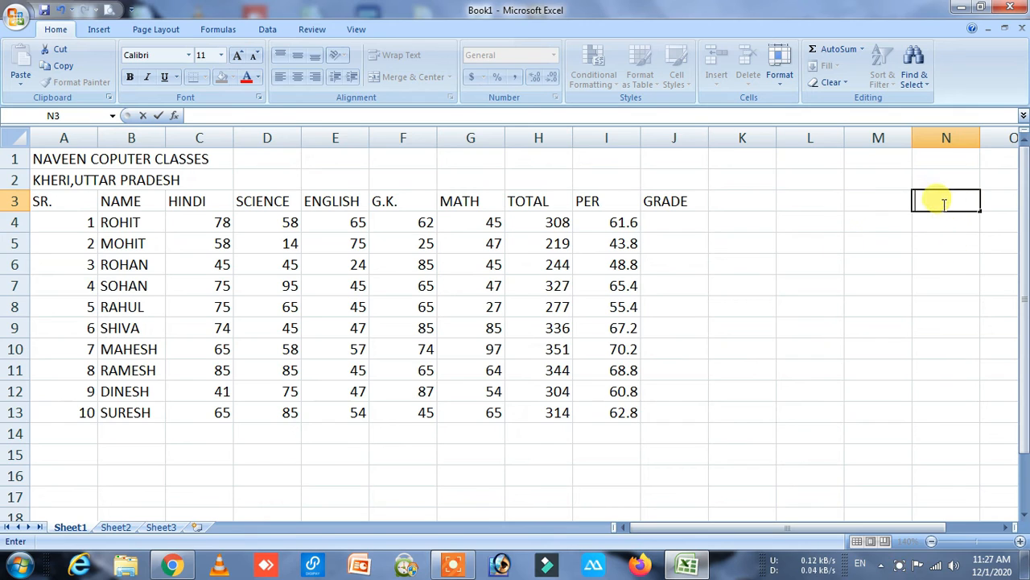
pyautogui.click(944, 203)
pyautogui.write('<')
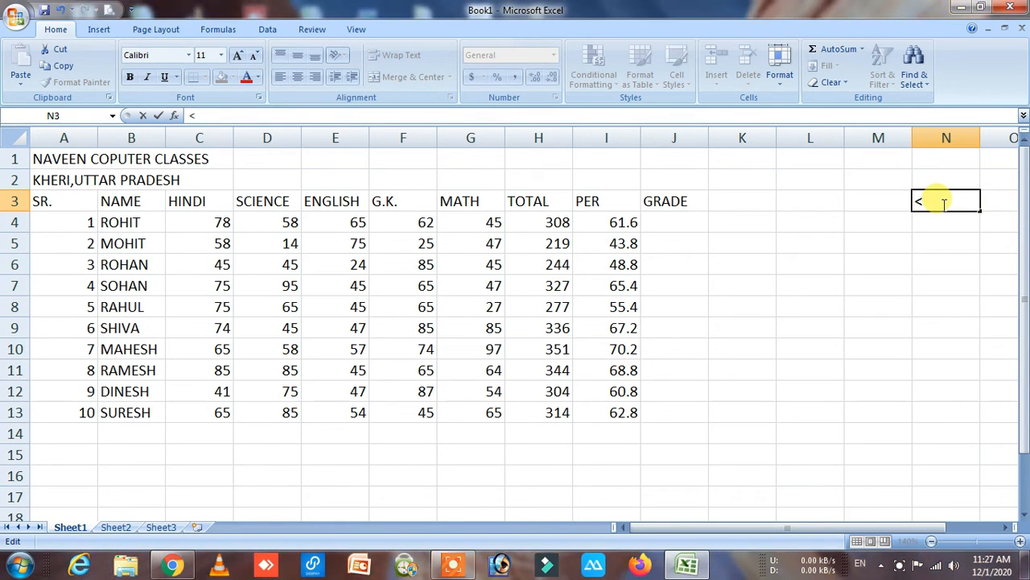
pyautogui.write('>')
pyautogui.press('BackSpace')
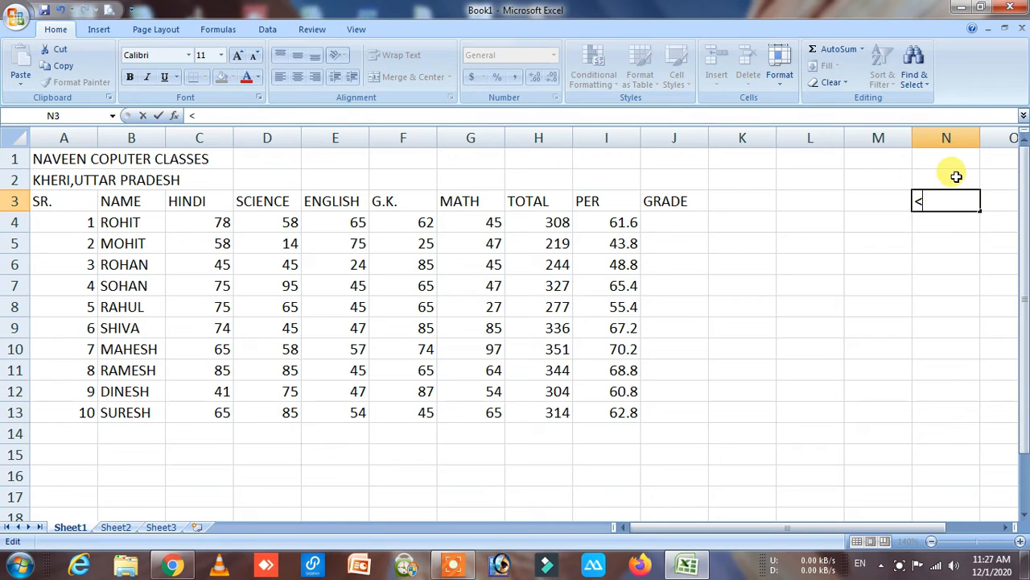
pyautogui.click(944, 221)
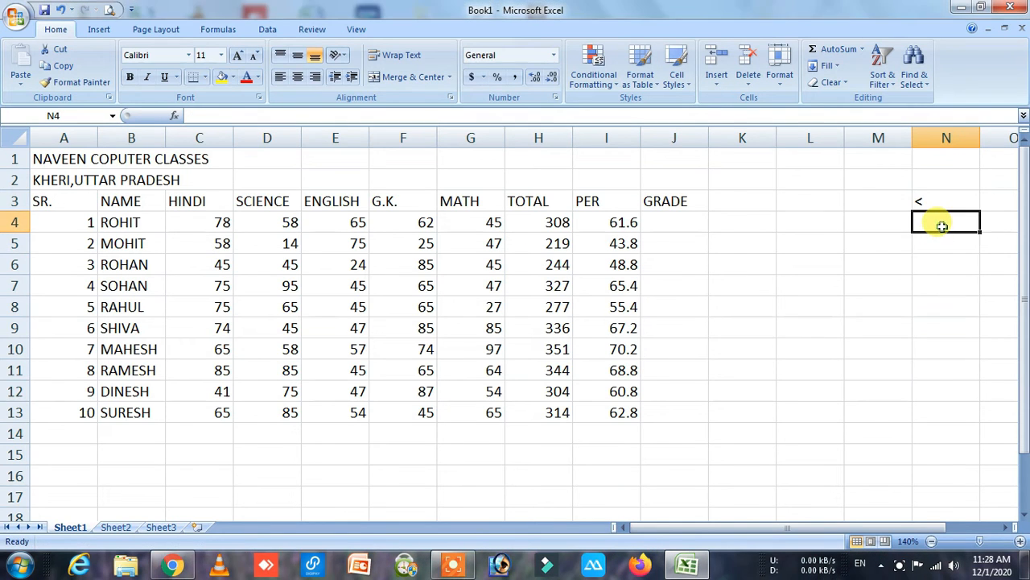
pyautogui.write('>')
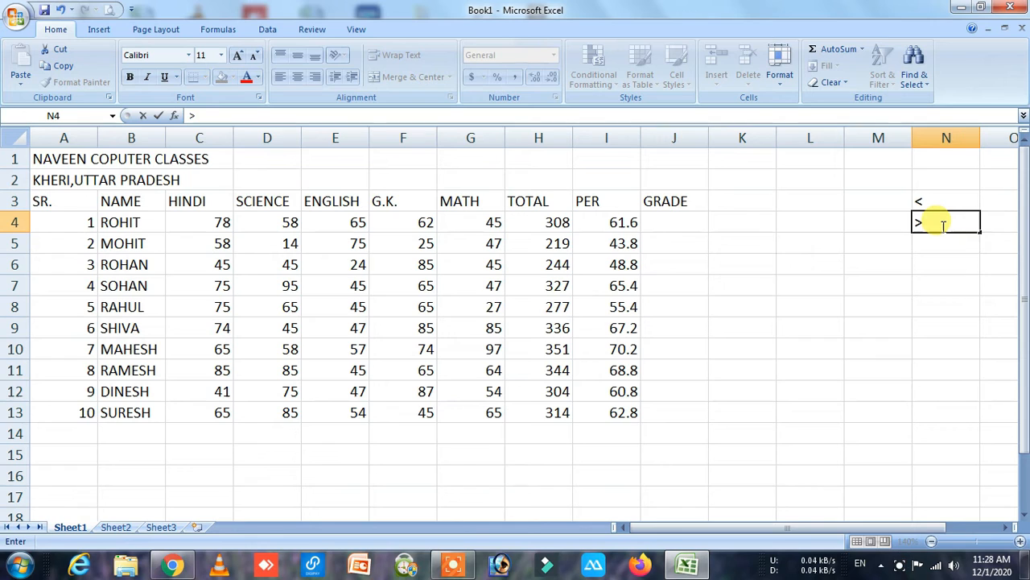
pyautogui.write('10')
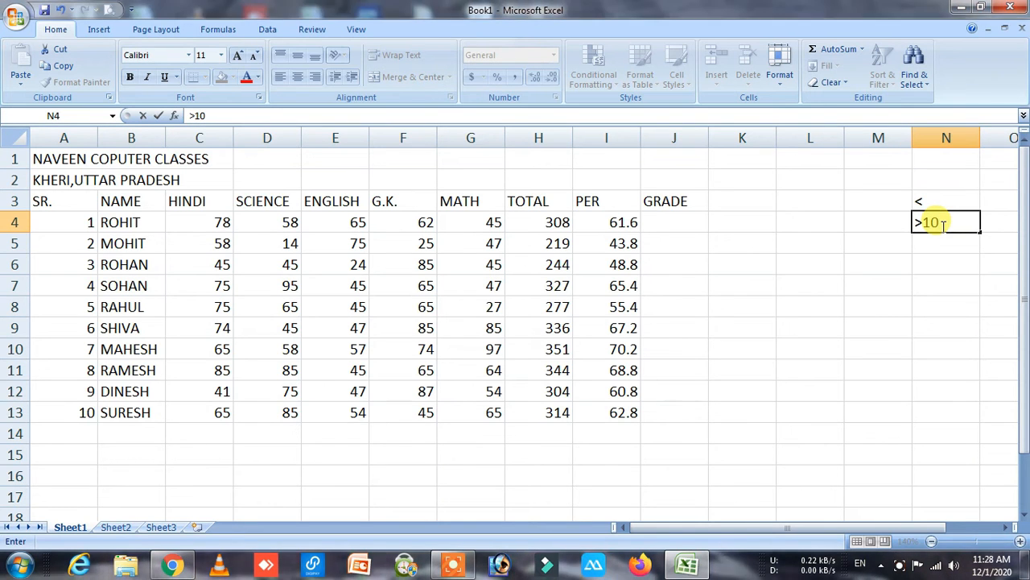
pyautogui.click(931, 248)
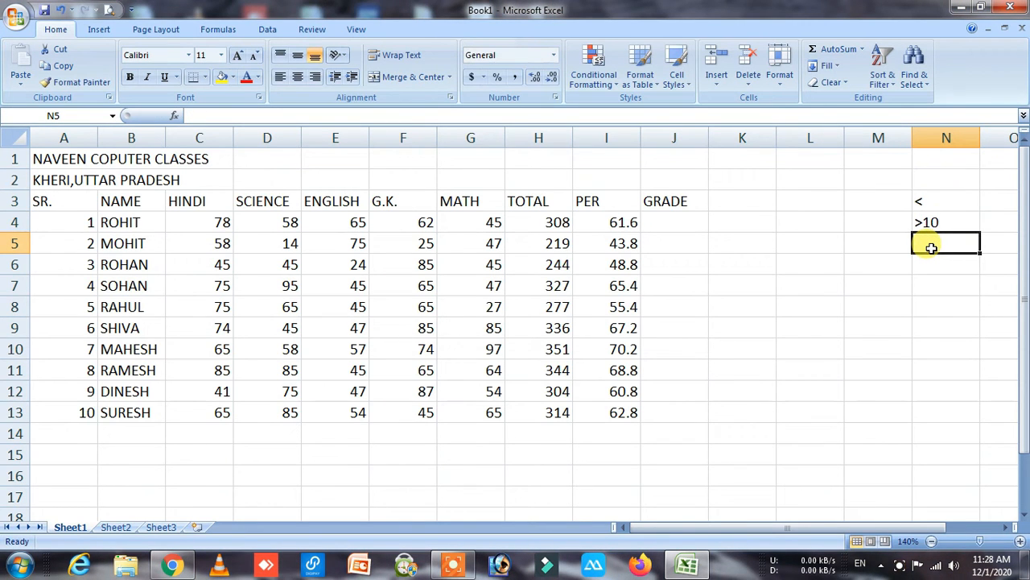
pyautogui.write('=')
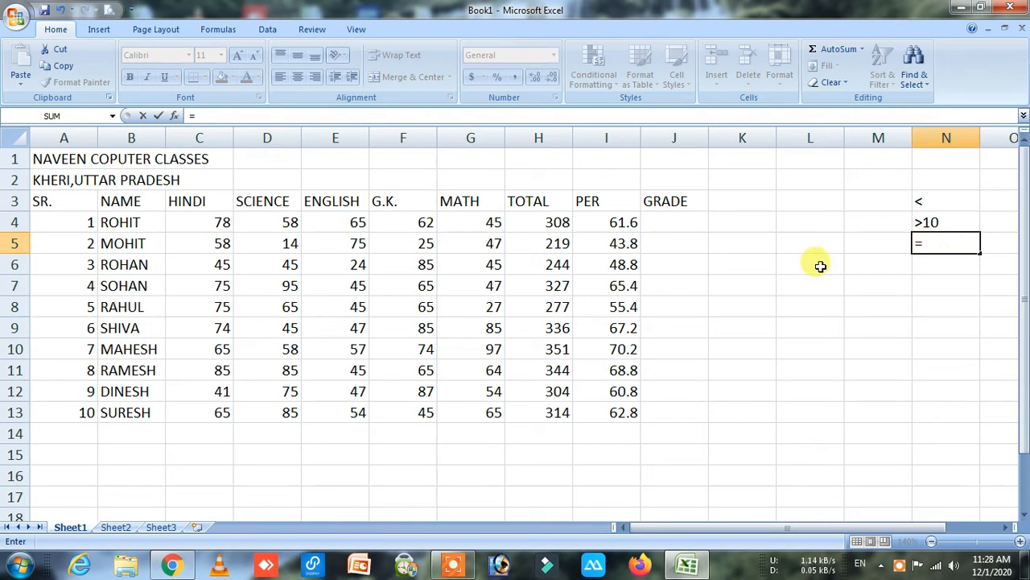
# - Start an IF formula in J4 that tests I4>=85 and returns the grade "S" when true
pyautogui.click(665, 228)
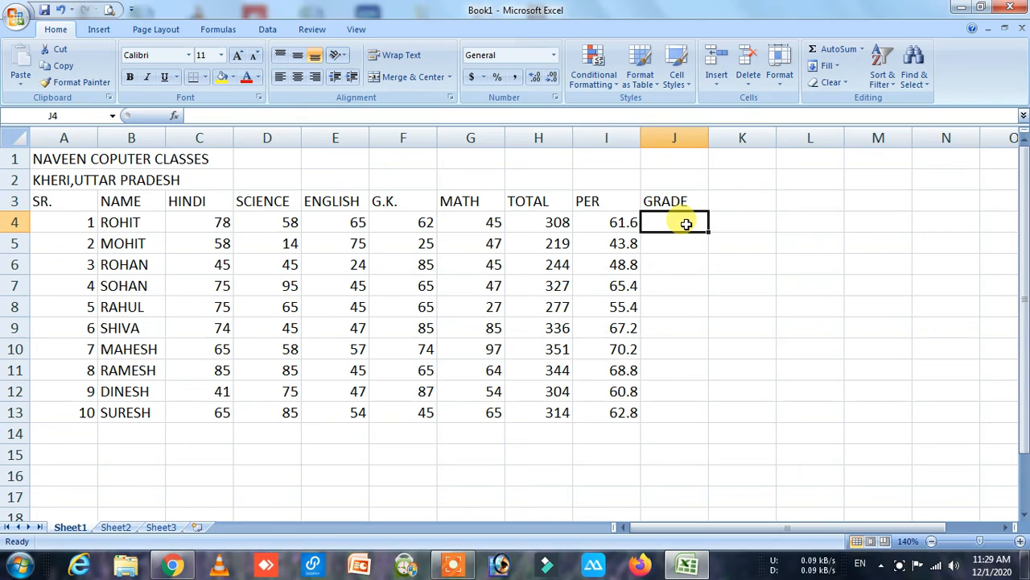
pyautogui.write('if')
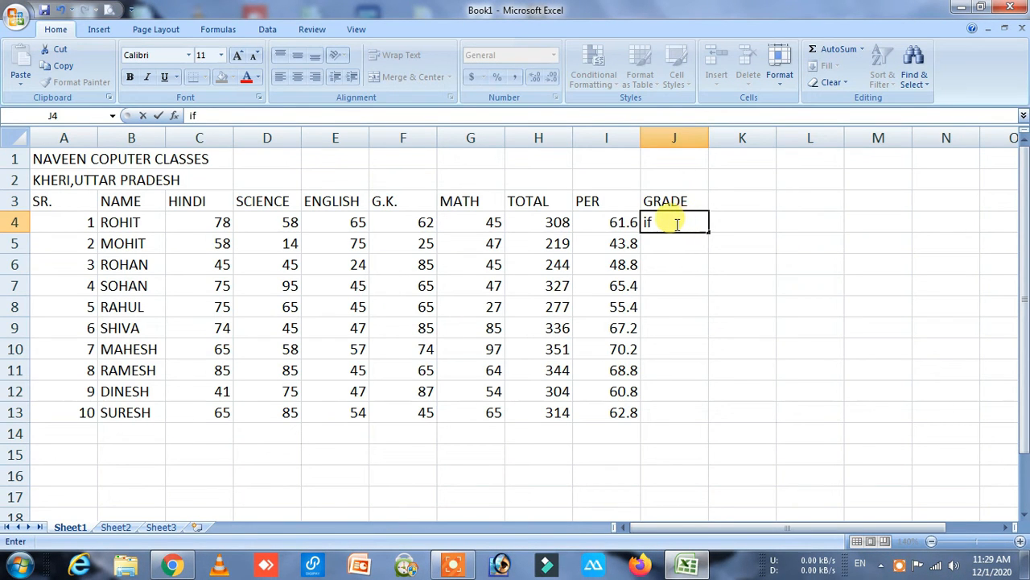
pyautogui.press('BackSpace')
pyautogui.write('=if')
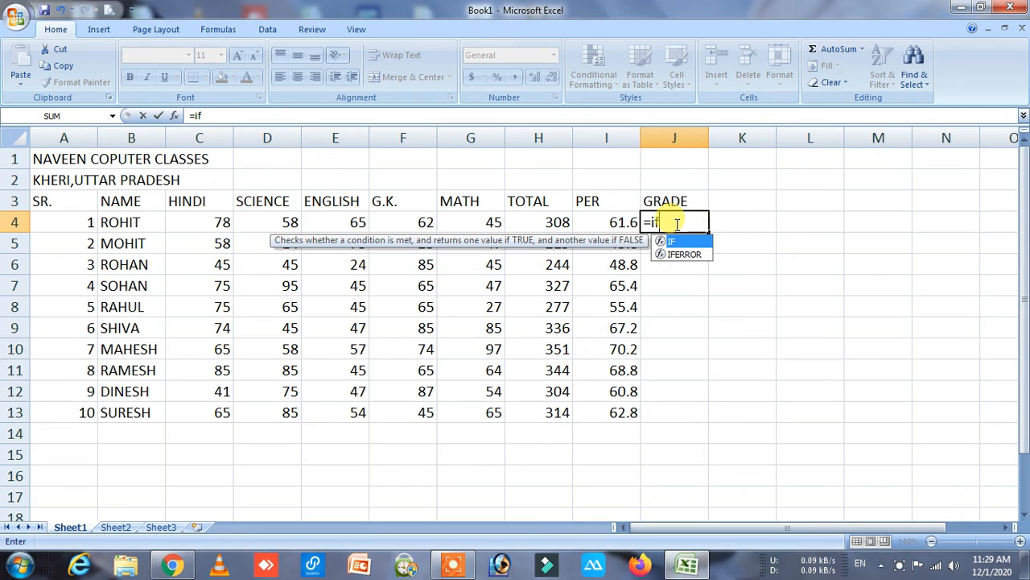
pyautogui.doubleClick(673, 242)
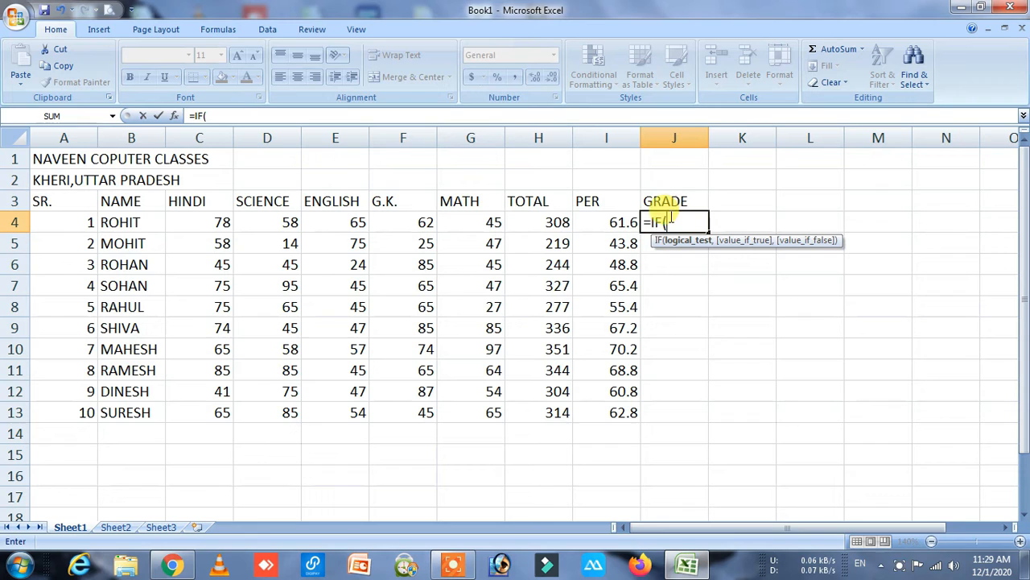
pyautogui.click(615, 223)
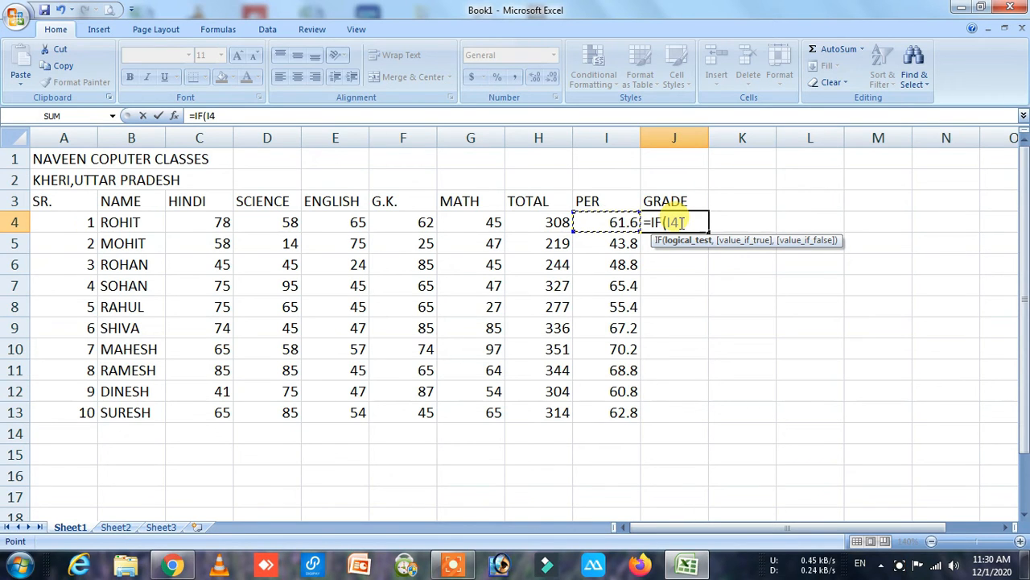
pyautogui.write('>')
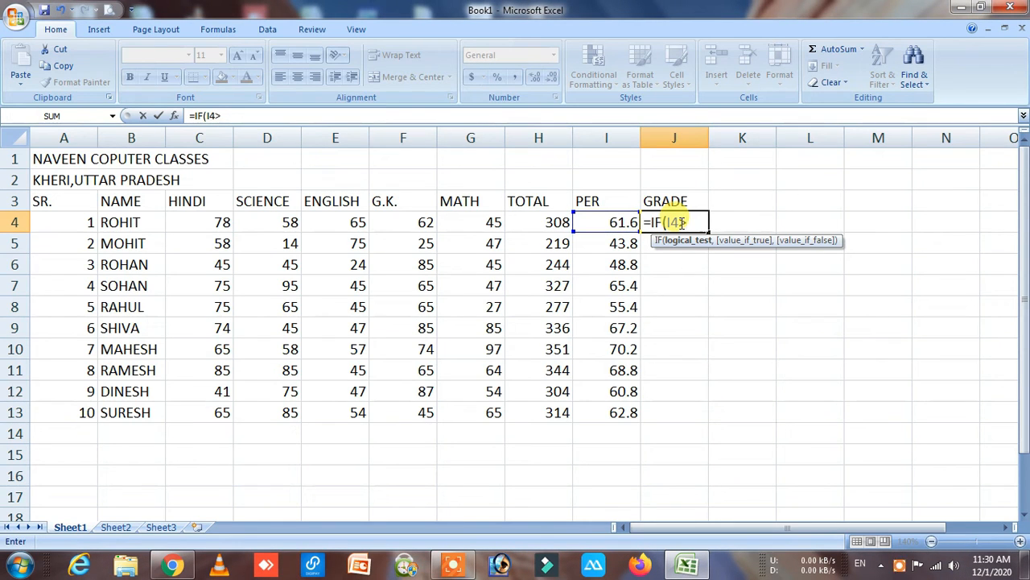
pyautogui.write('=')
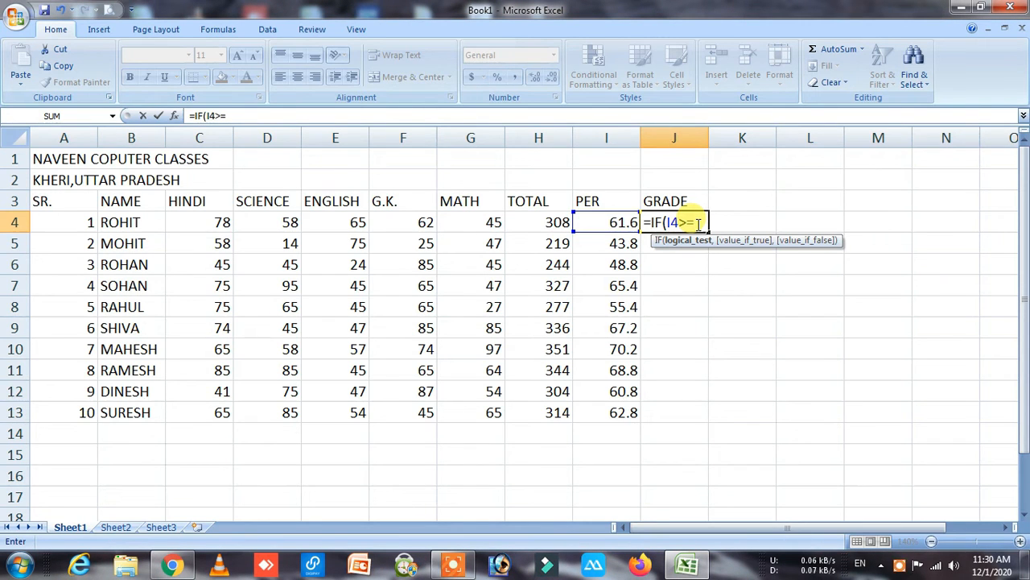
pyautogui.write('80')
pyautogui.press('BackSpace')
pyautogui.write('5')
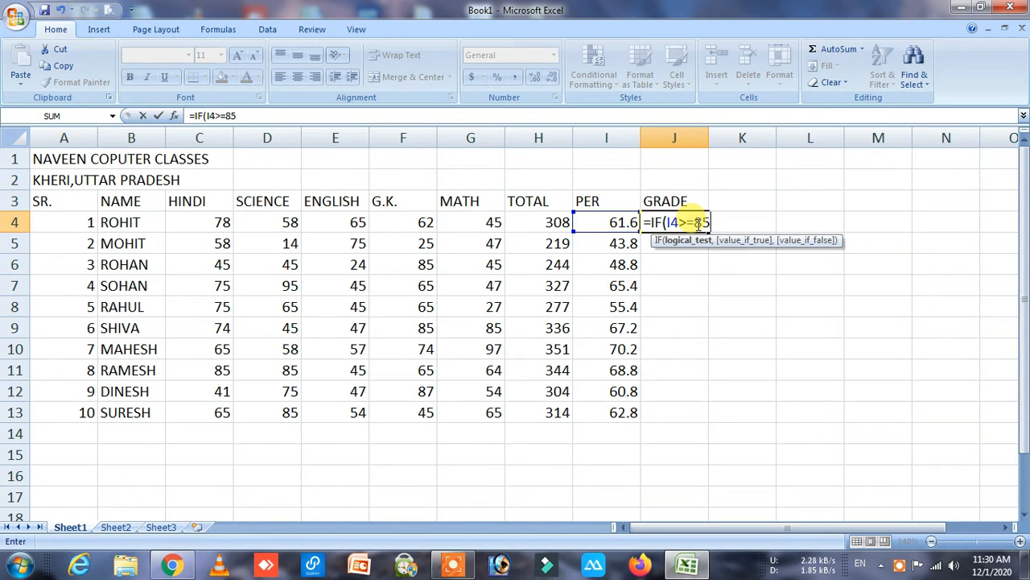
pyautogui.write(',"')
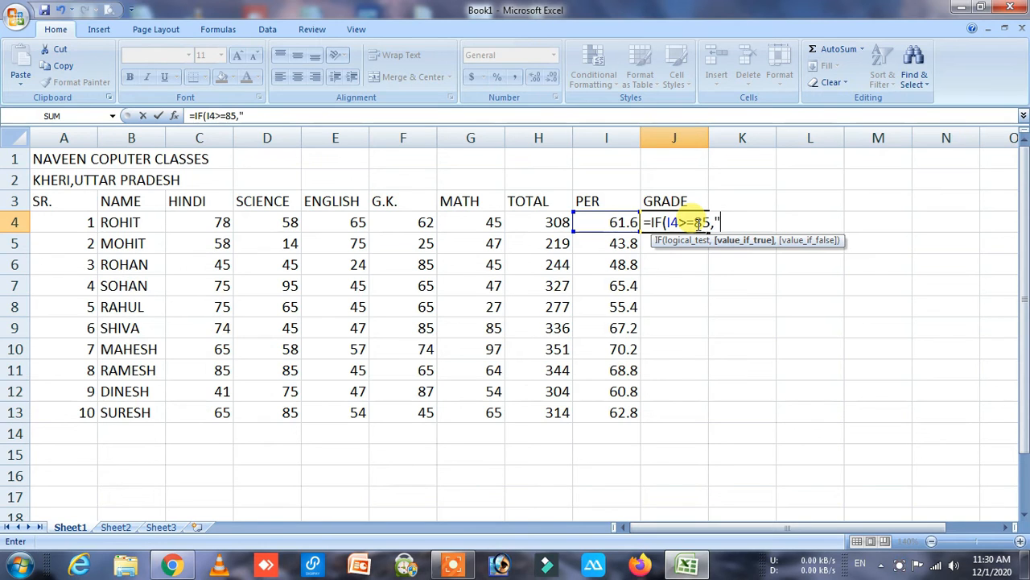
pyautogui.write('S"')
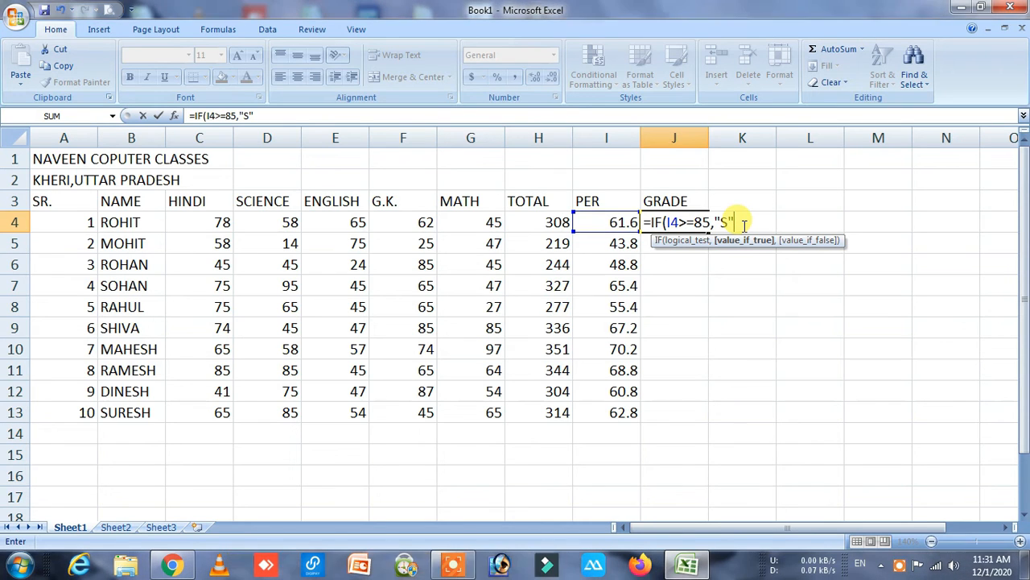
# - Nest a second IF in the J4 formula that returns "A" when I4>=70
pyautogui.write(',')
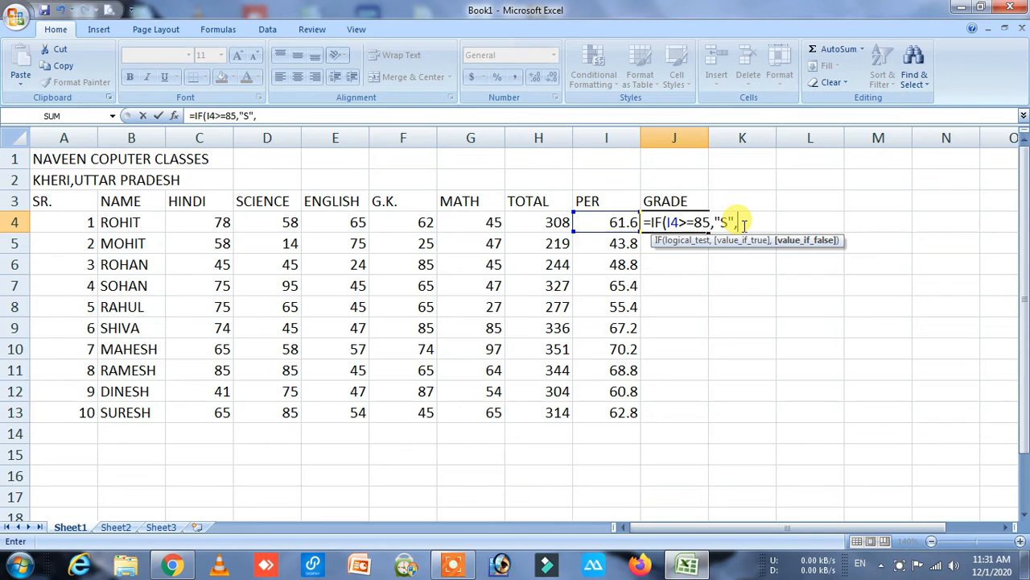
pyautogui.write('if')
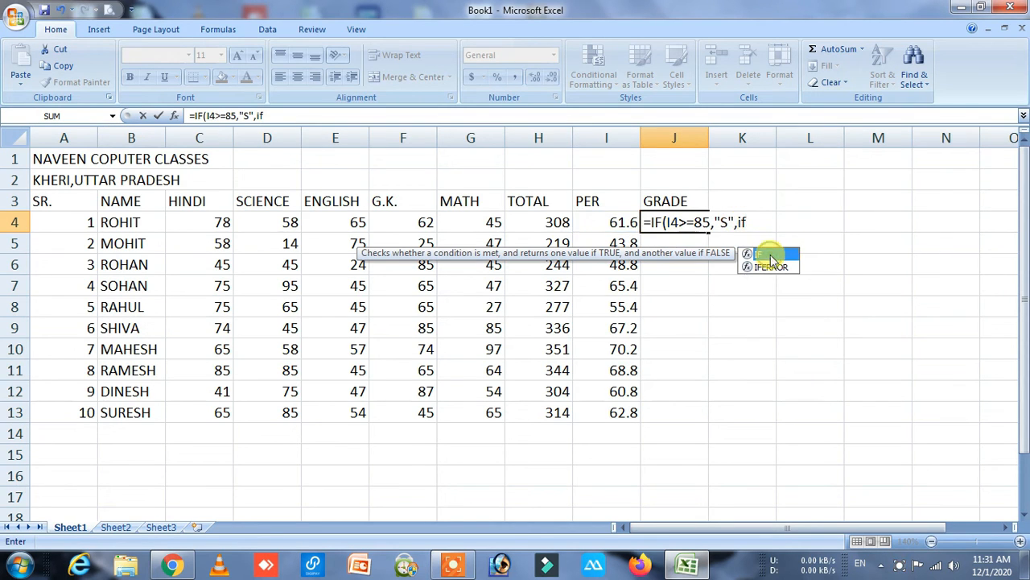
pyautogui.doubleClick(771, 256)
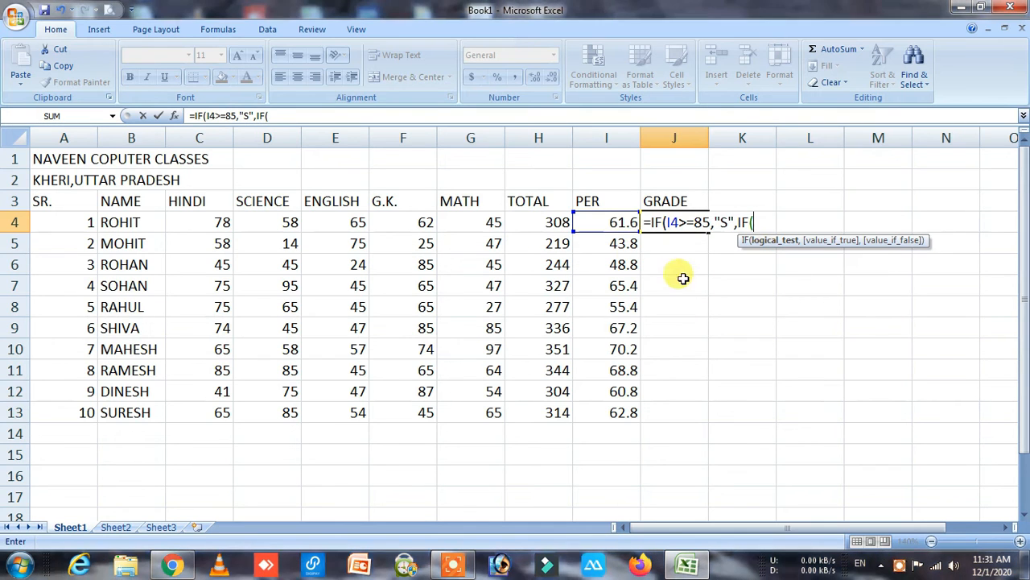
pyautogui.click(616, 222)
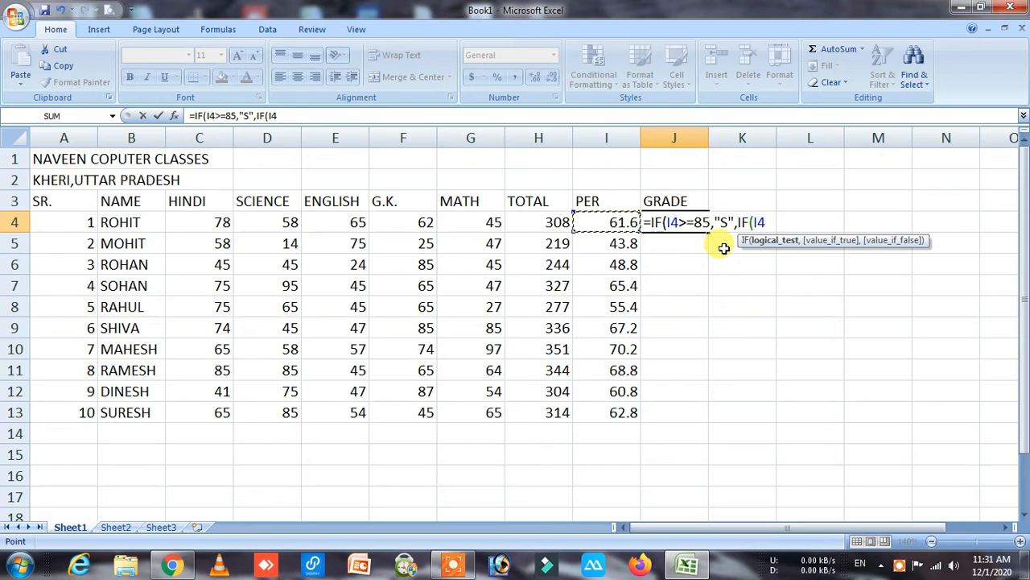
pyautogui.write('>')
pyautogui.write('=')
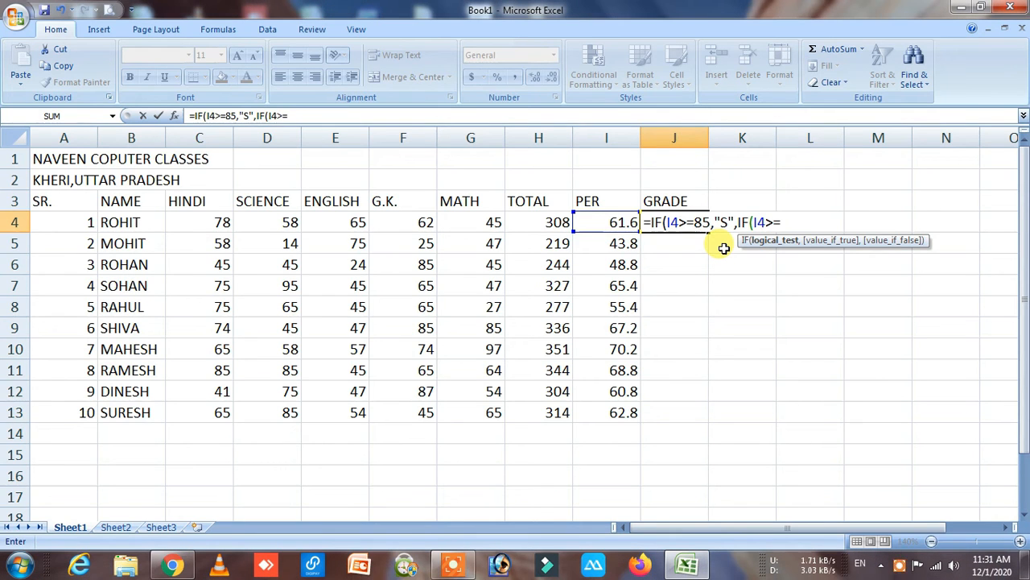
pyautogui.write('70,"')
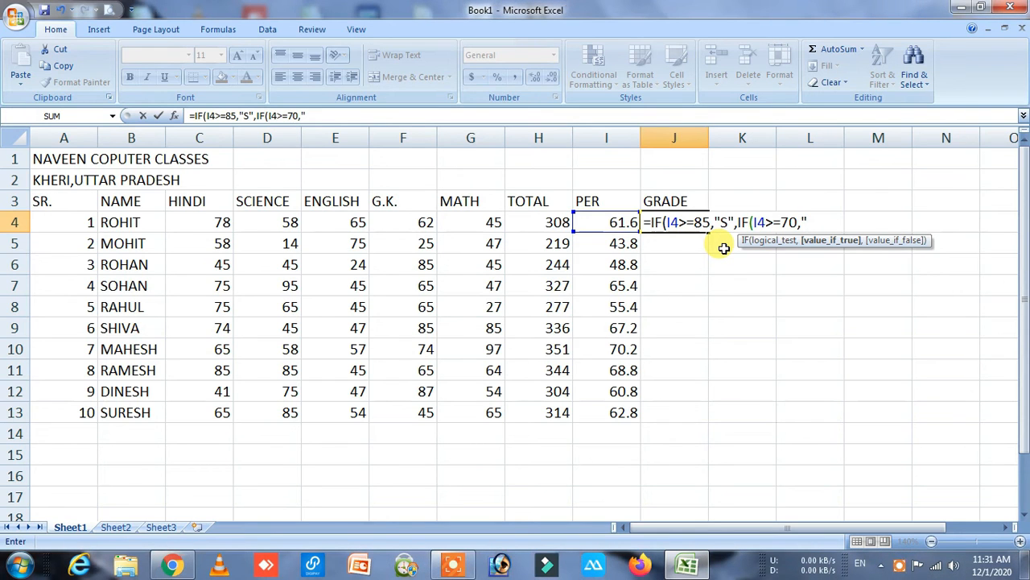
pyautogui.write('A"')
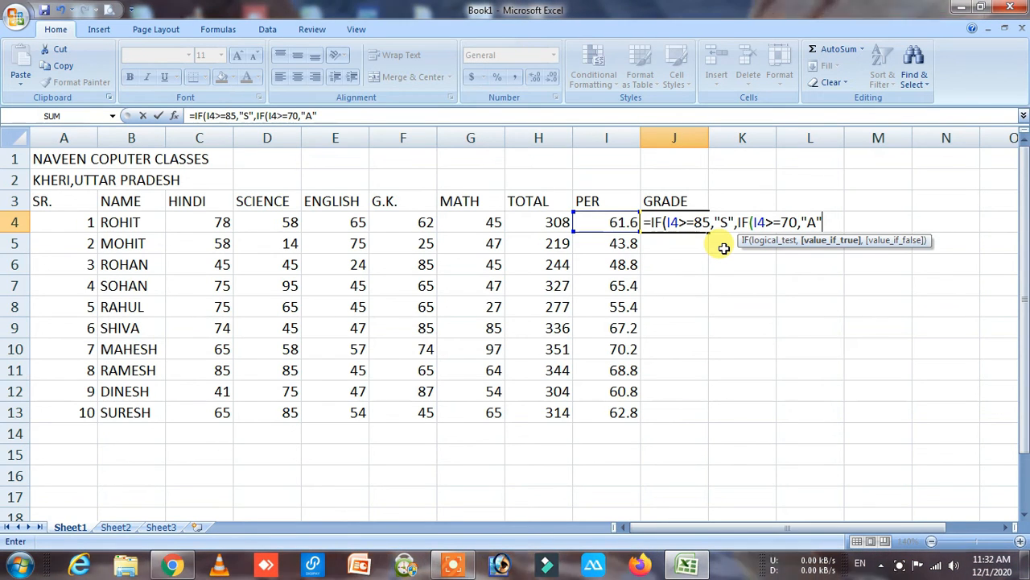
# - Nest a third IF in the J4 grade formula that returns "B" when I4>=60
pyautogui.write(',')
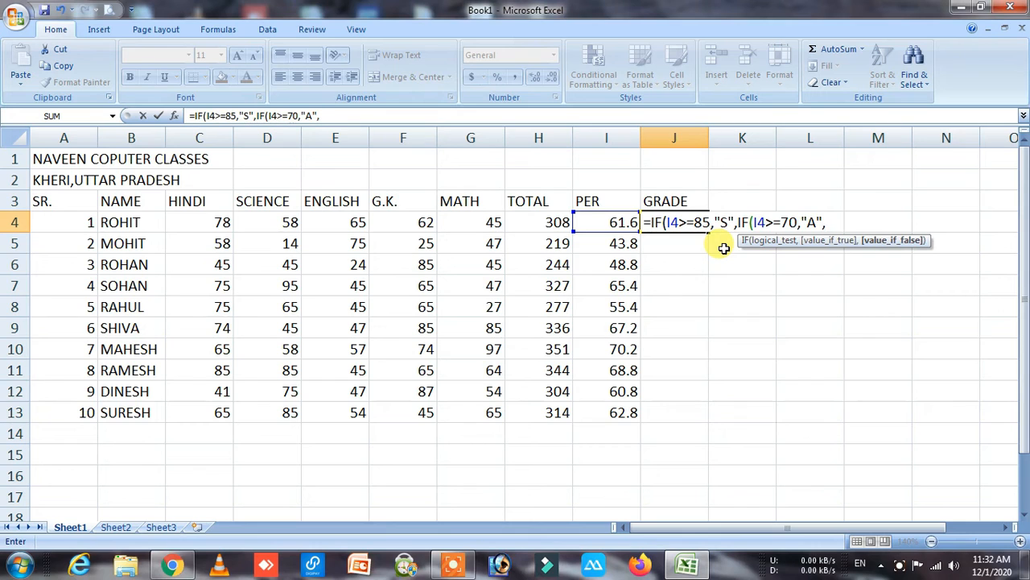
pyautogui.write('if')
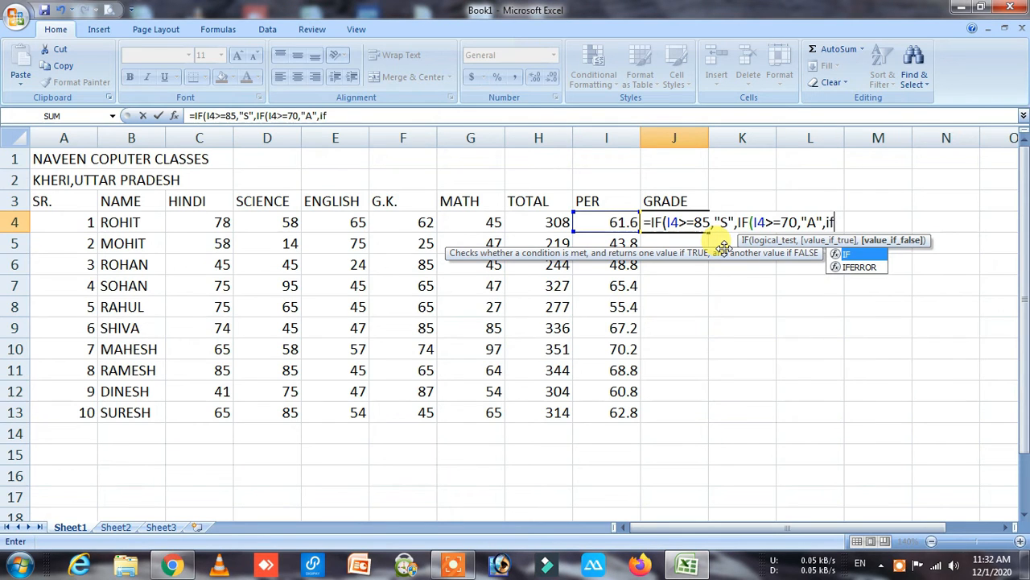
pyautogui.doubleClick(864, 249)
pyautogui.click(864, 247)
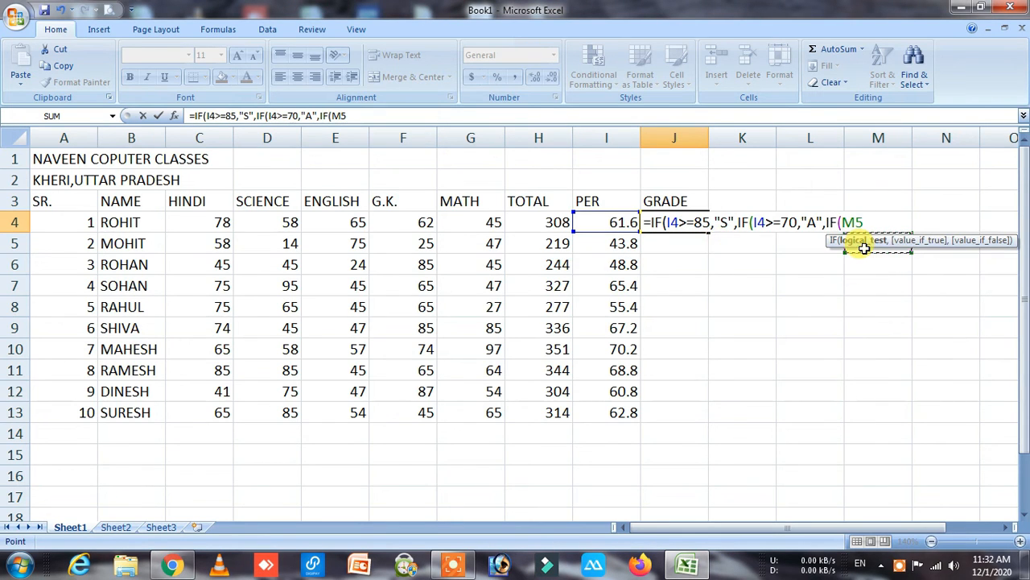
pyautogui.click(597, 223)
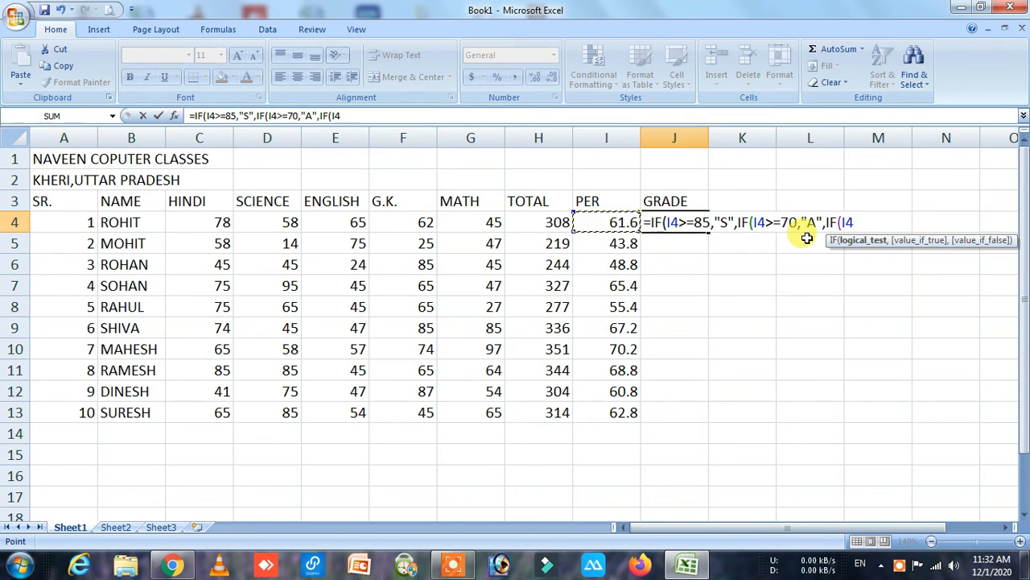
pyautogui.write('>=')
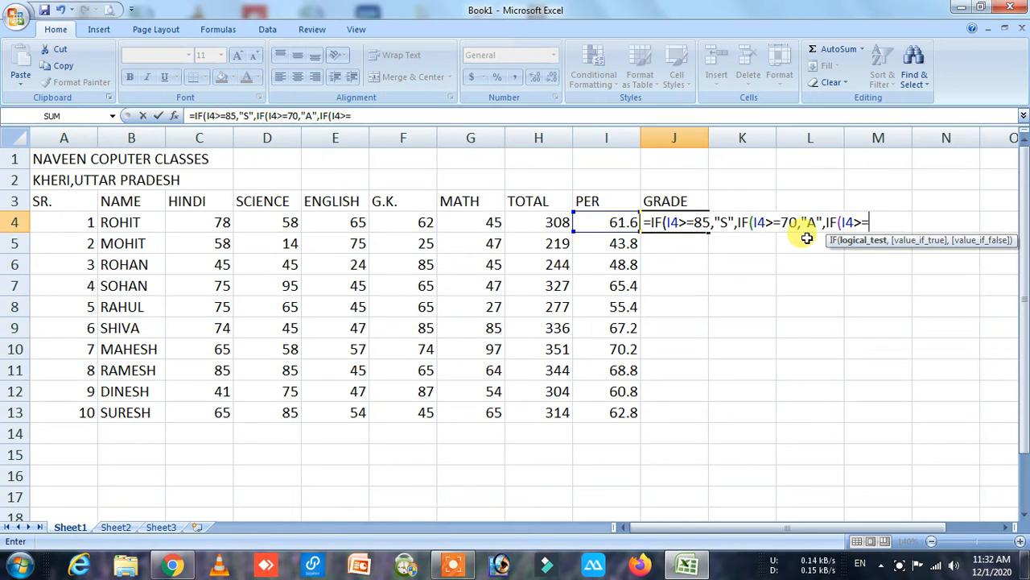
pyautogui.write('60')
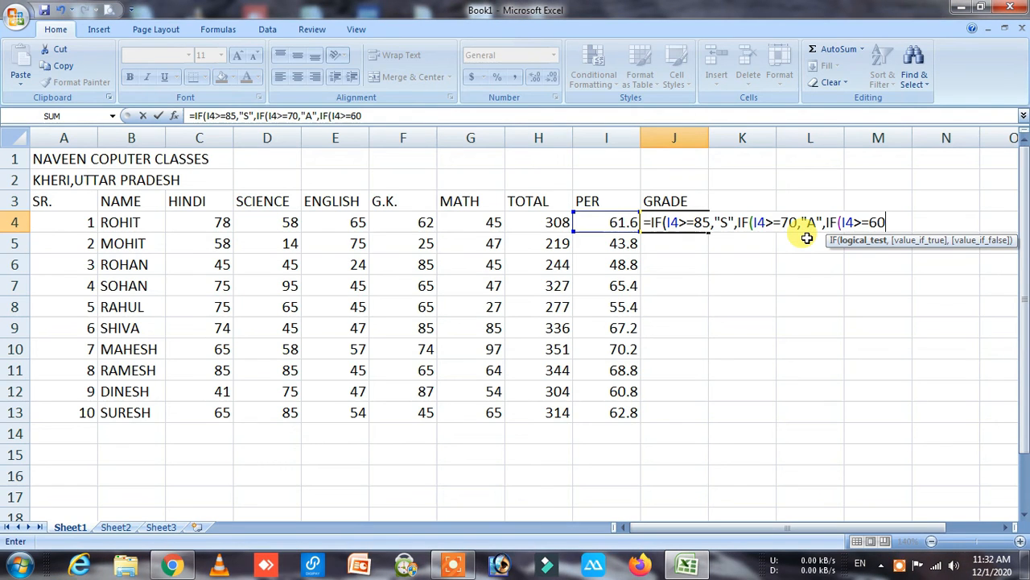
pyautogui.write(',')
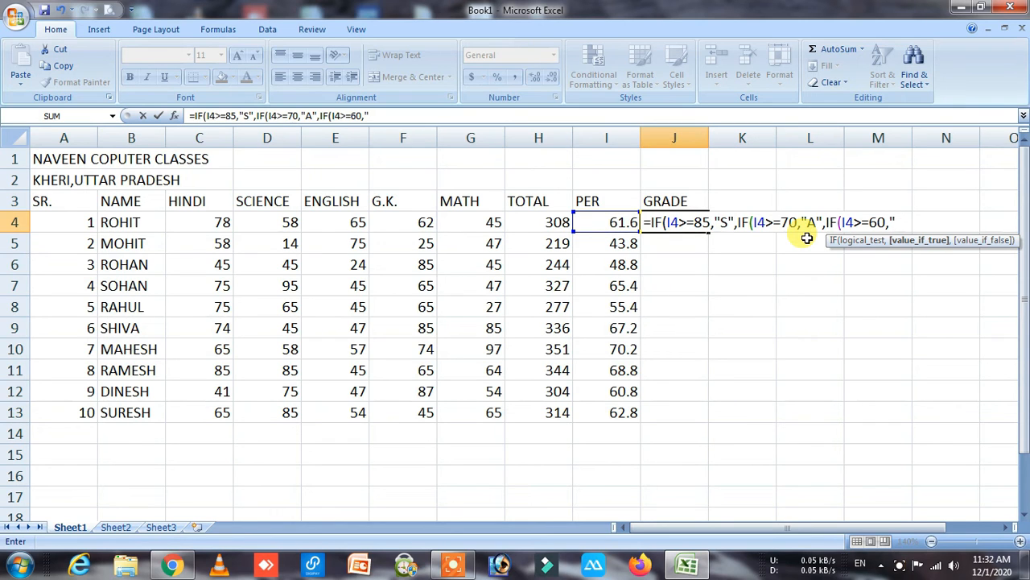
pyautogui.write('b')
pyautogui.press('BackSpace')
pyautogui.write('B"i')
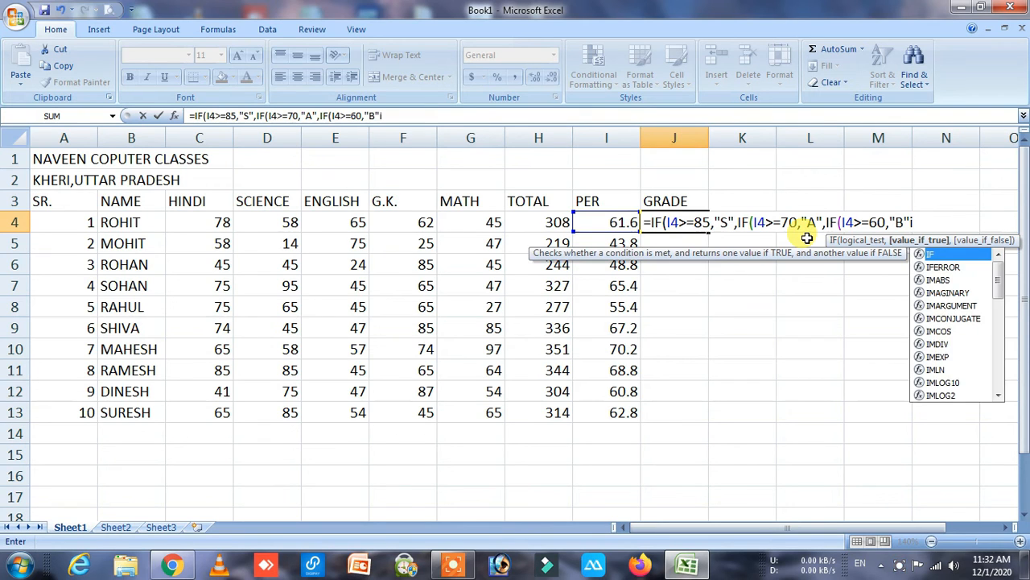
# - Nest a fourth IF in the J4 grade formula that returns "C" when I4>=50
pyautogui.press('BackSpace')
pyautogui.write(',if')
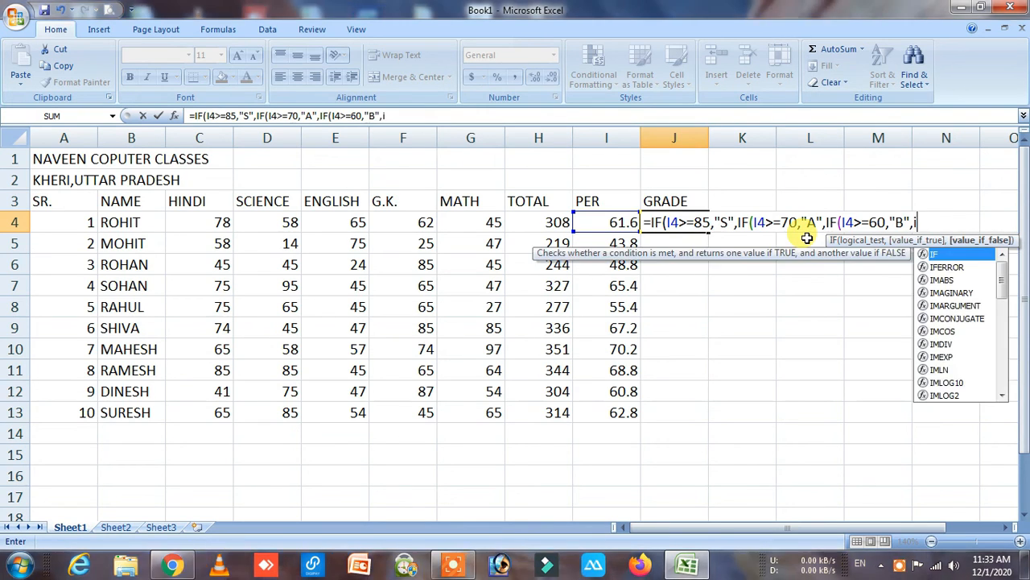
pyautogui.doubleClick(947, 254)
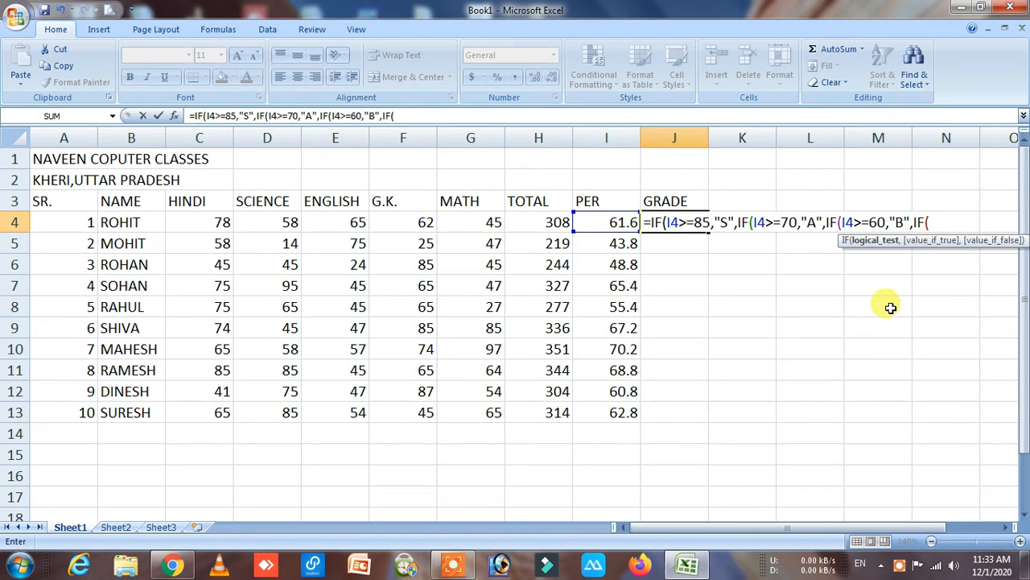
pyautogui.click(616, 219)
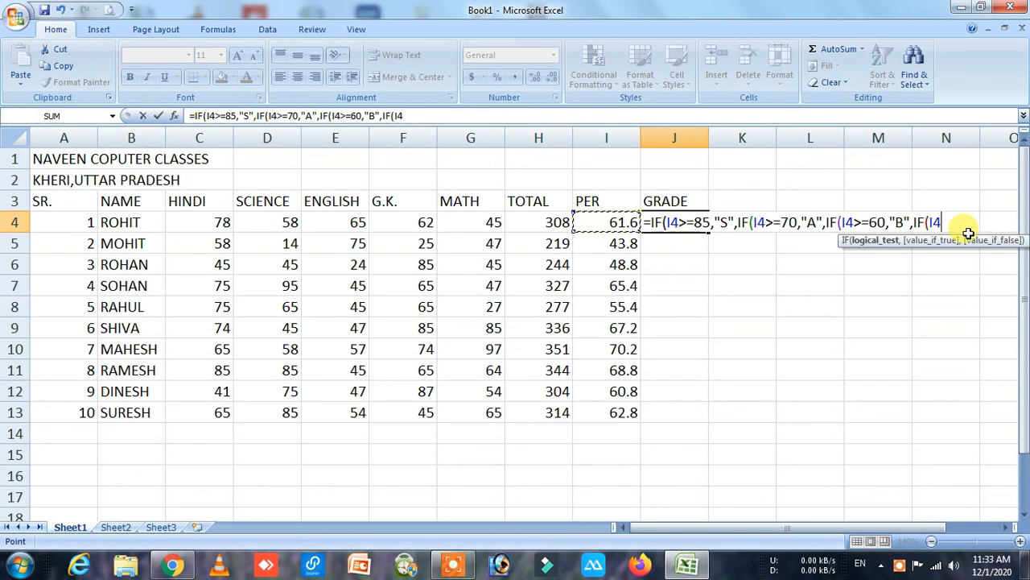
pyautogui.write('>')
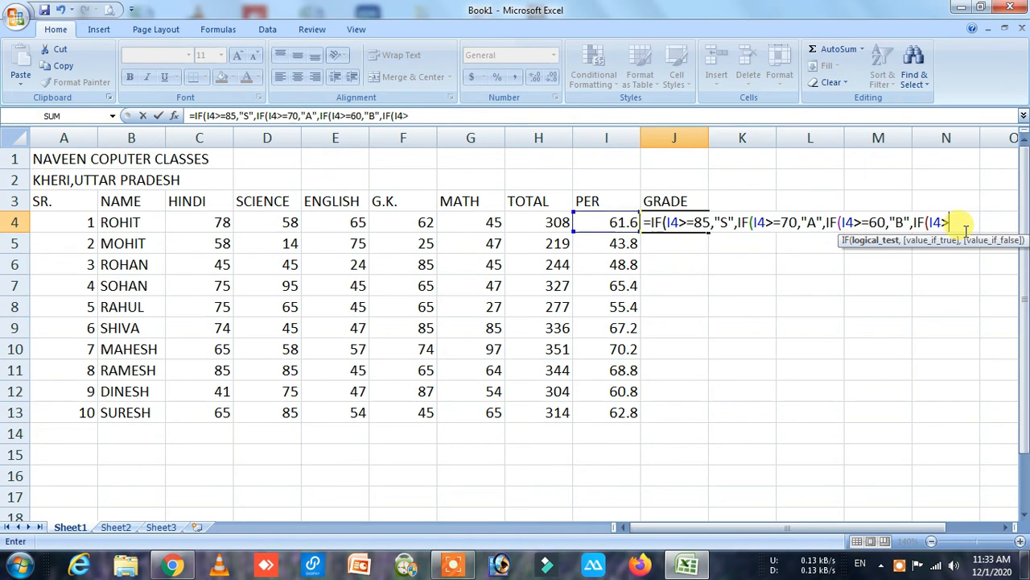
pyautogui.write('=')
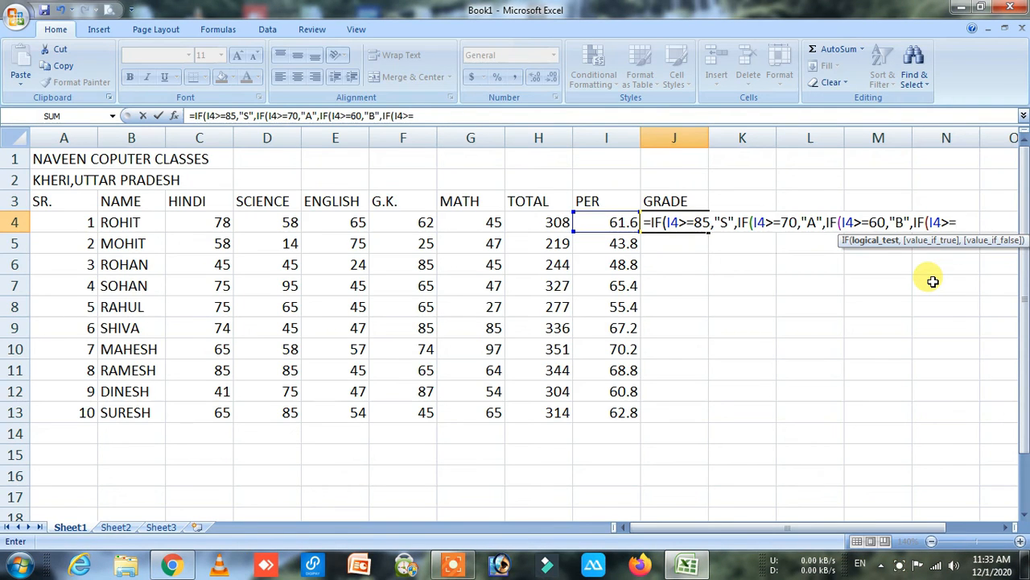
pyautogui.write('6')
pyautogui.press('BackSpace')
pyautogui.write('50')
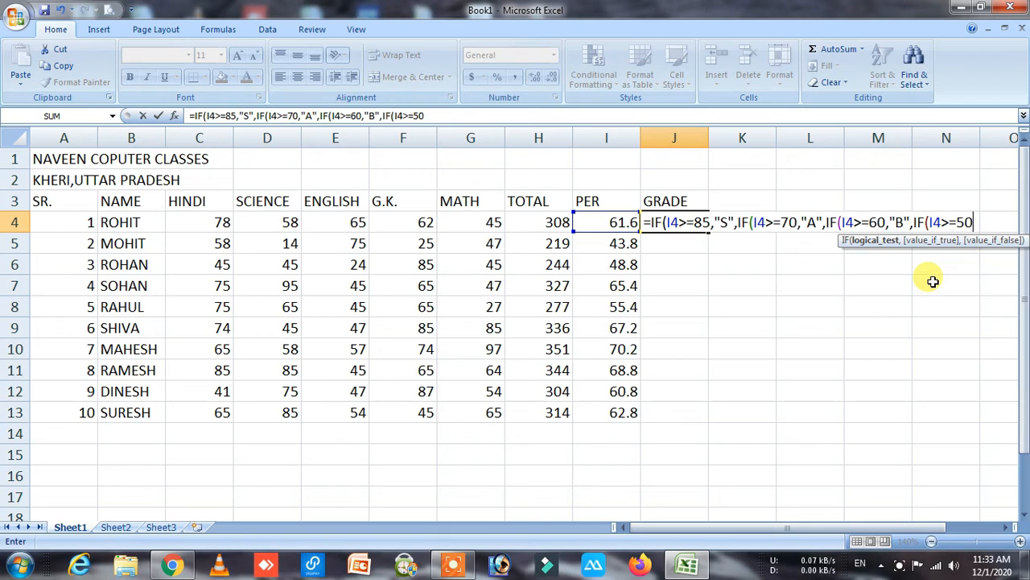
pyautogui.write(',"')
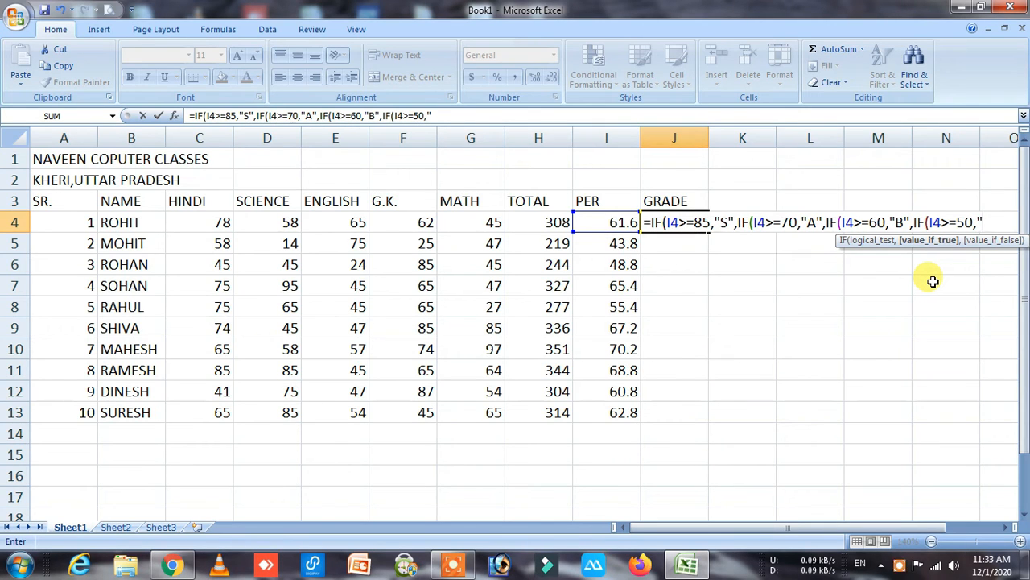
pyautogui.write('C"')
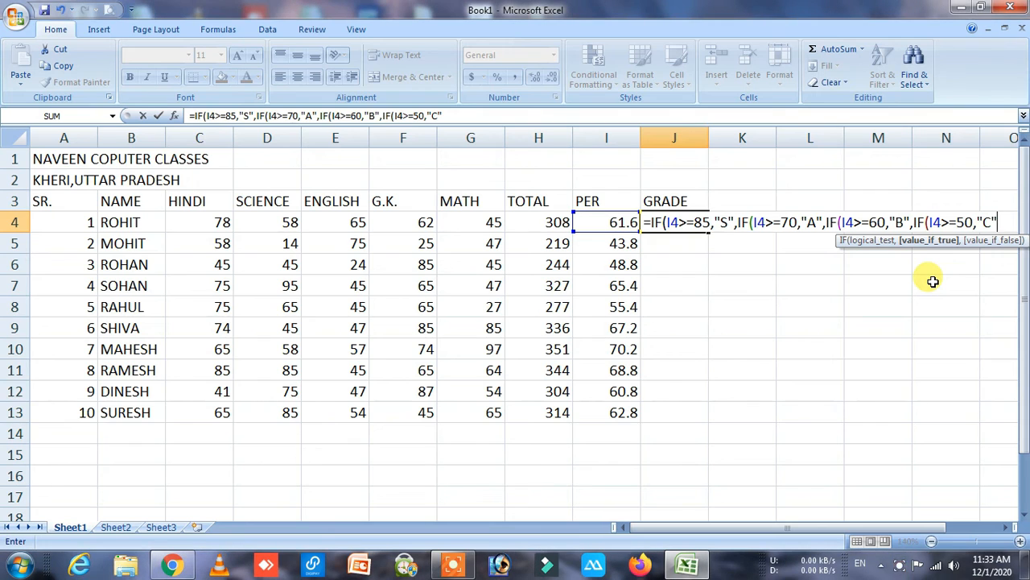
# - Nest a fifth IF in the J4 formula that returns "D" when I4>=40
pyautogui.write(',')
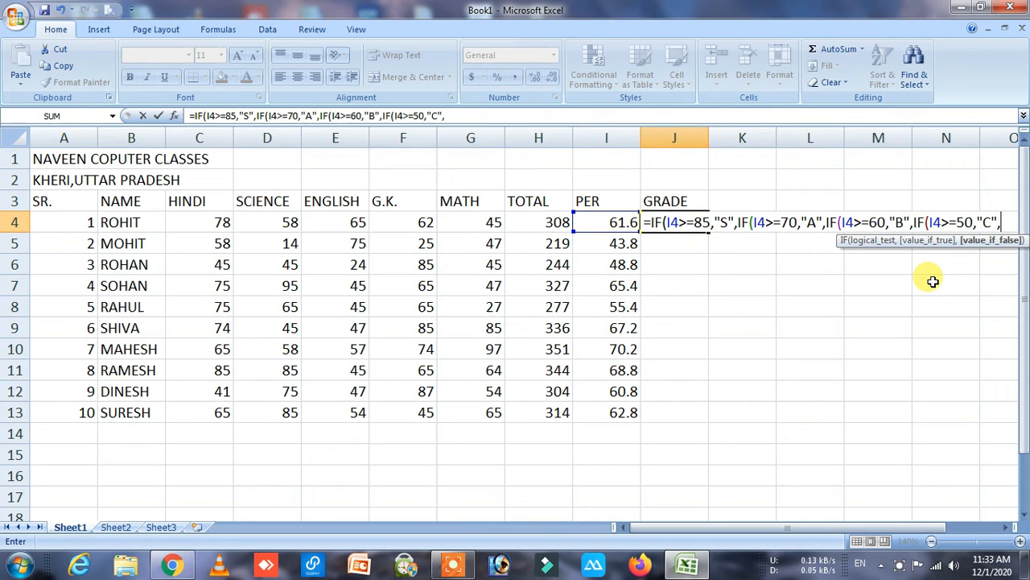
pyautogui.write('IF')
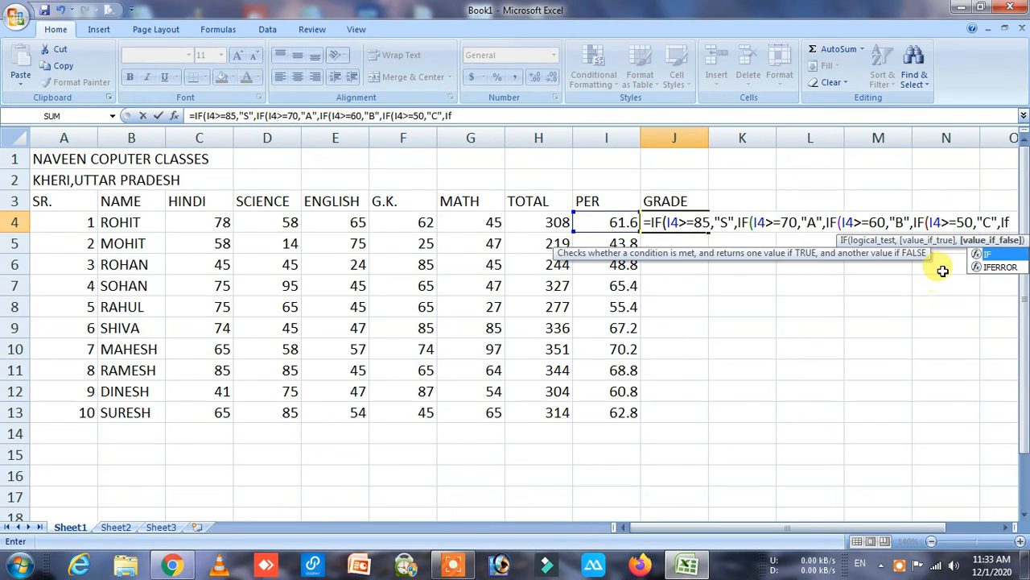
pyautogui.doubleClick(1006, 254)
pyautogui.click(610, 222)
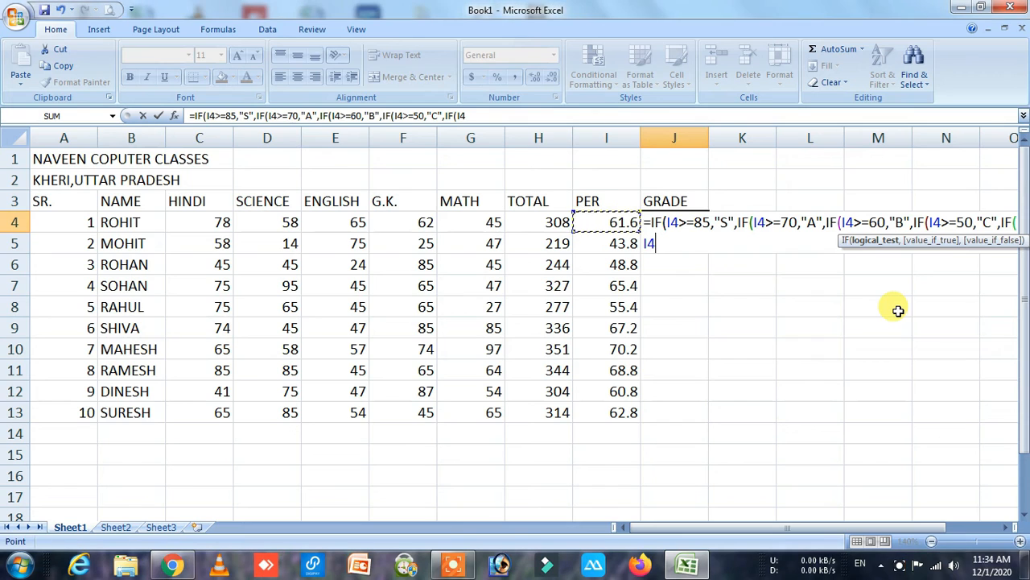
pyautogui.write('>=')
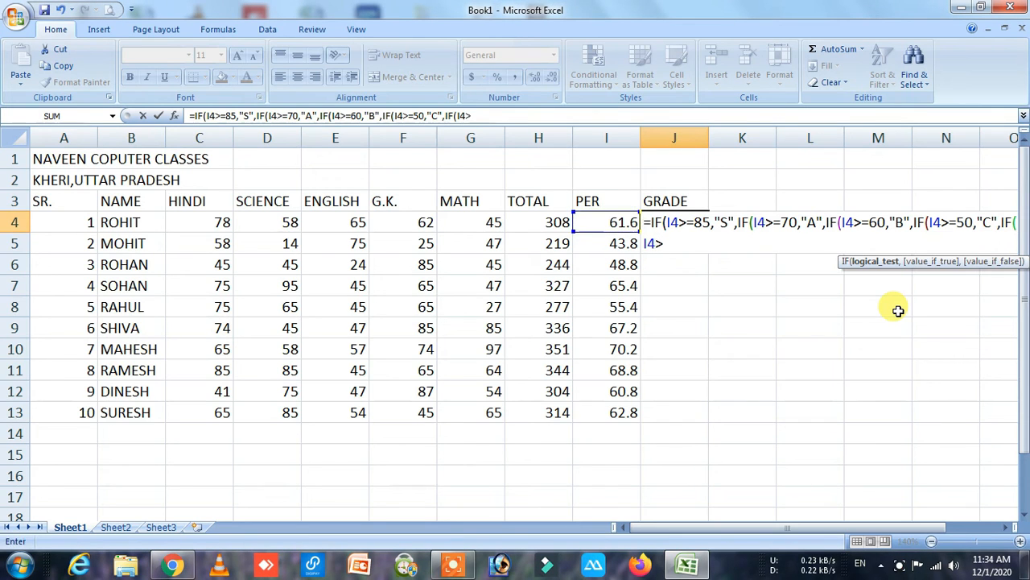
pyautogui.write('40')
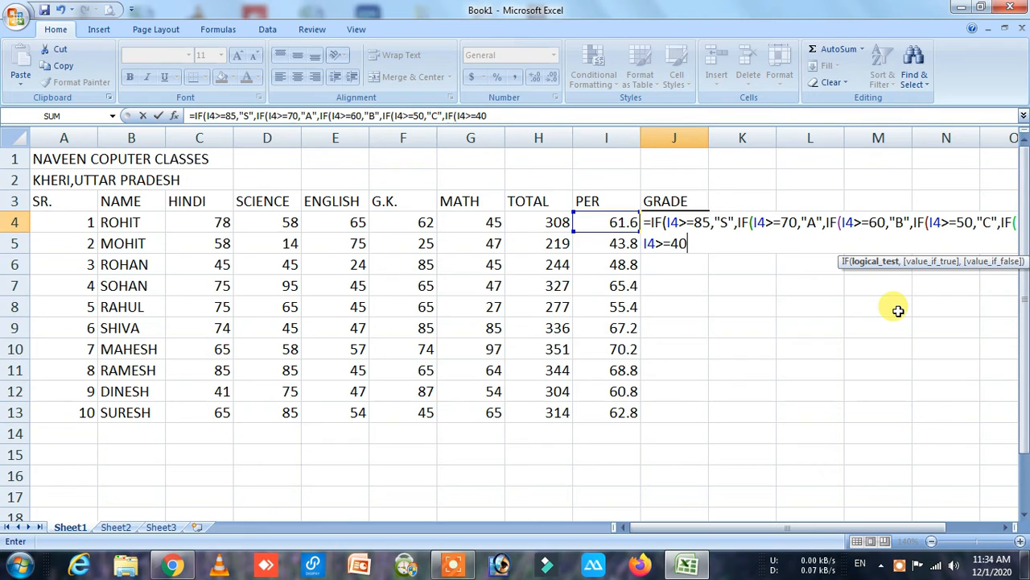
pyautogui.write(',"D')
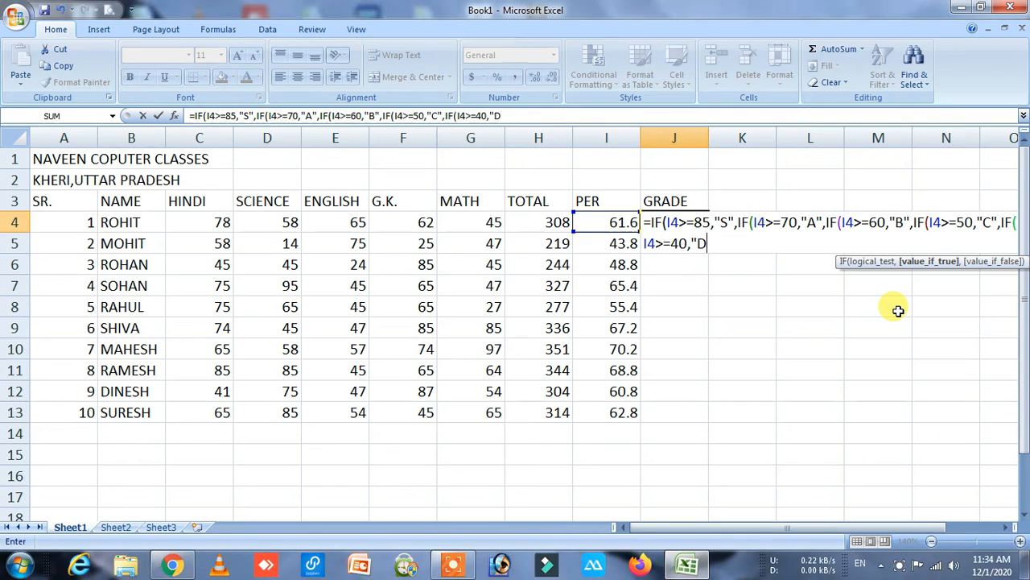
pyautogui.write('"')
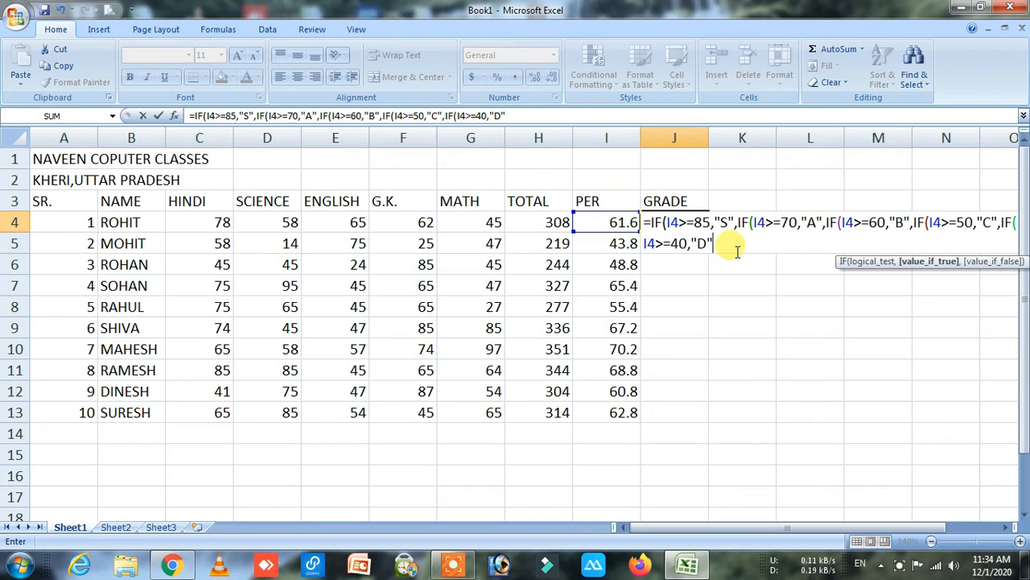
# - Nest a sixth IF in the J4 grade formula that returns "FAIL" when I4<=39
pyautogui.write(',If')
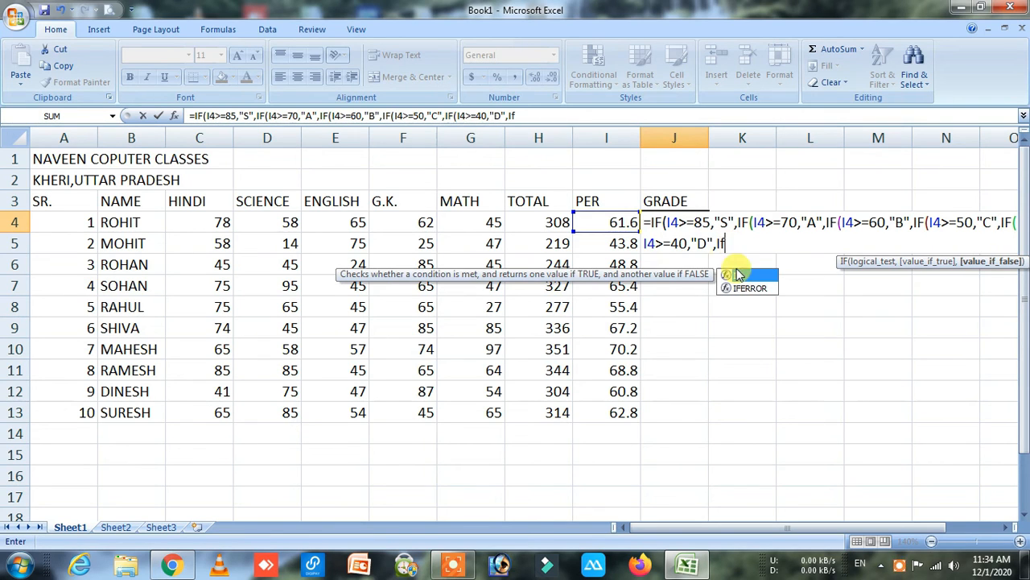
pyautogui.press('Tab')
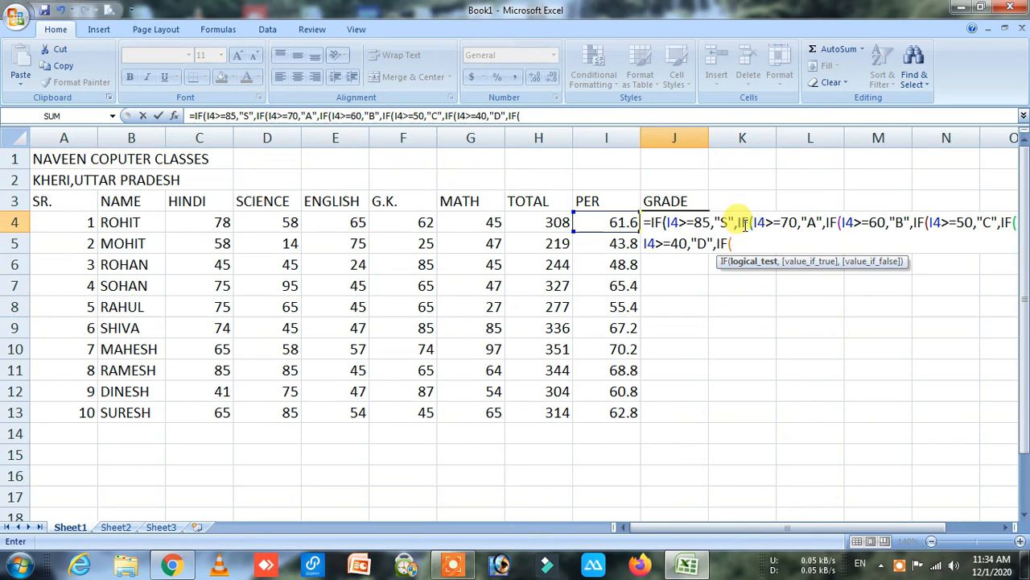
pyautogui.click(616, 225)
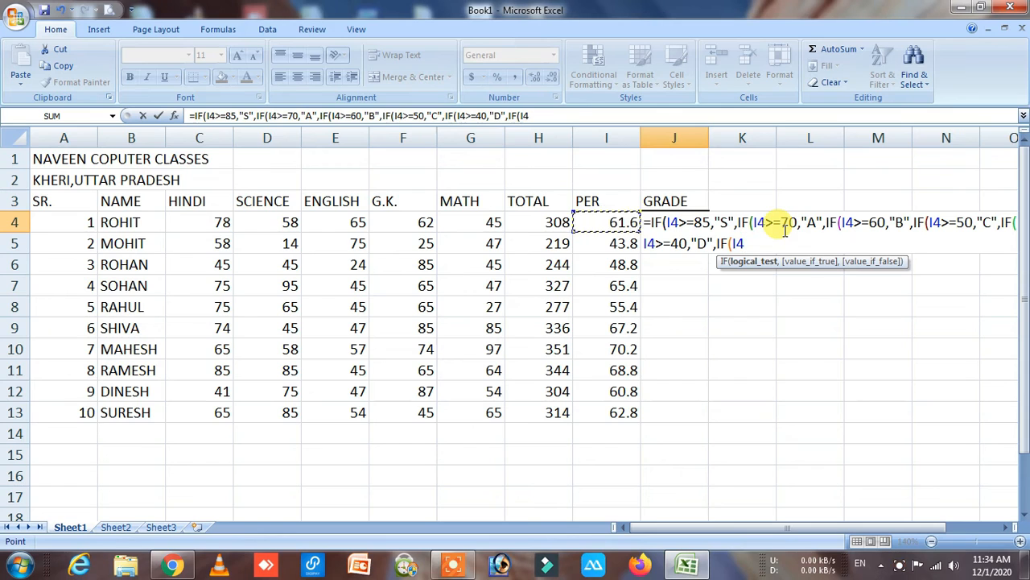
pyautogui.write('<')
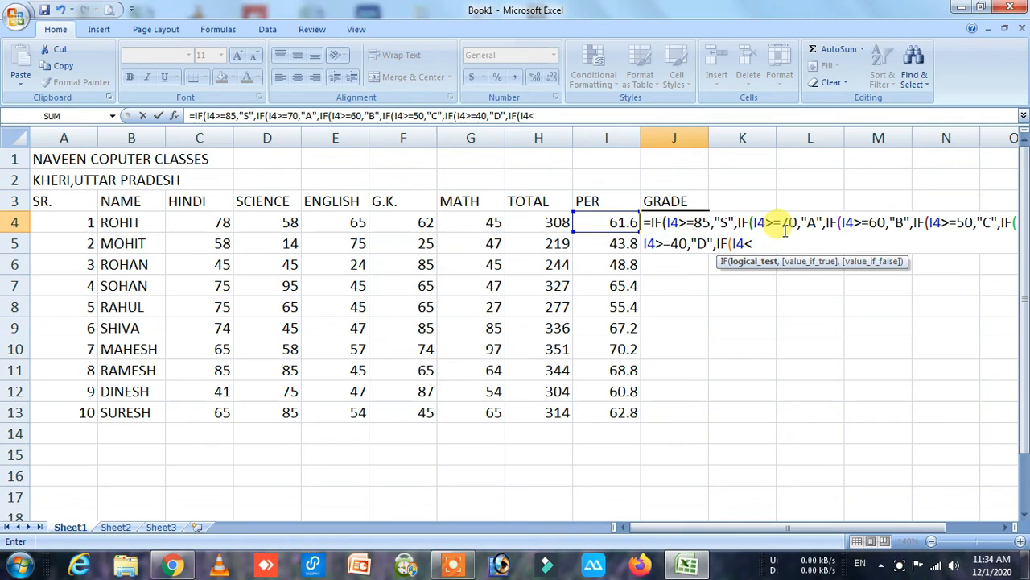
pyautogui.write('=39')
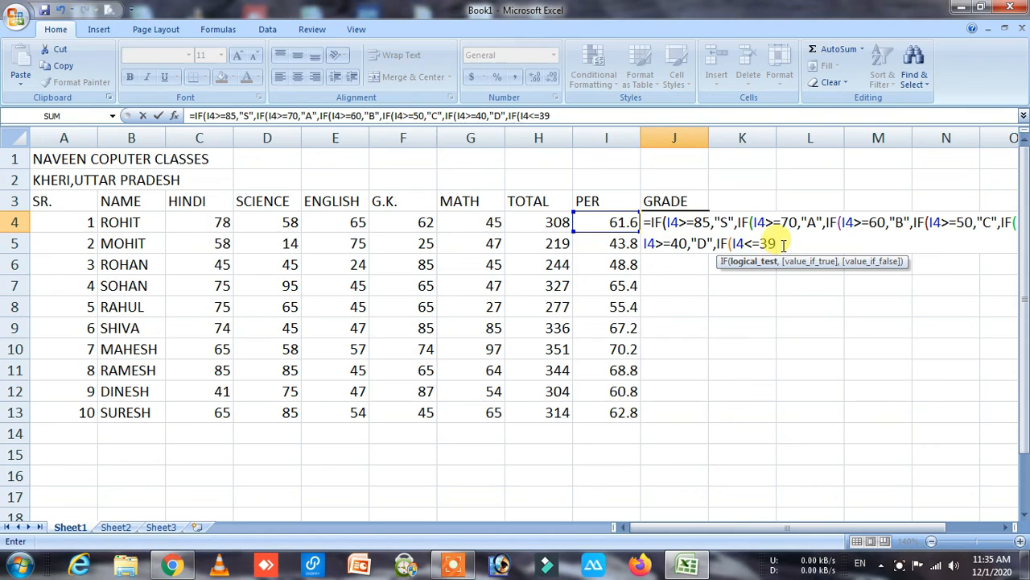
pyautogui.write(',')
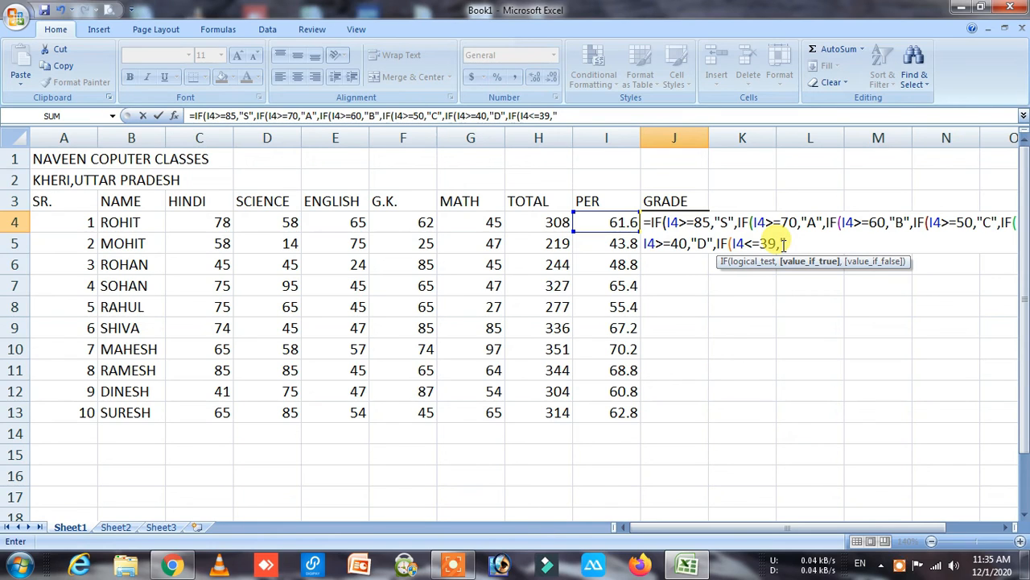
pyautogui.write('"FAIL"')
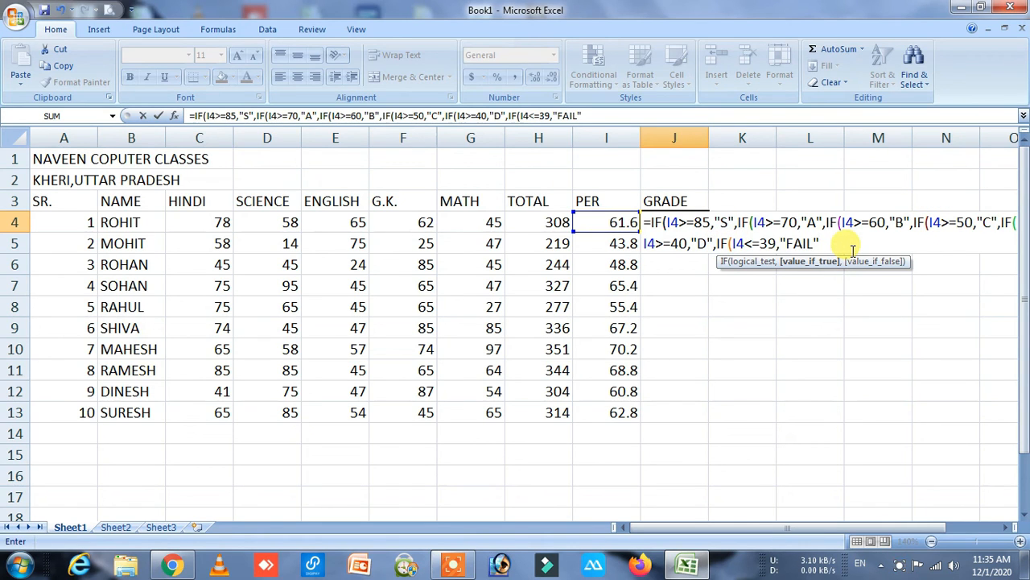
# - Close all six nested IFs with closing parentheses and commit the grade formula in J4
pyautogui.write(')')
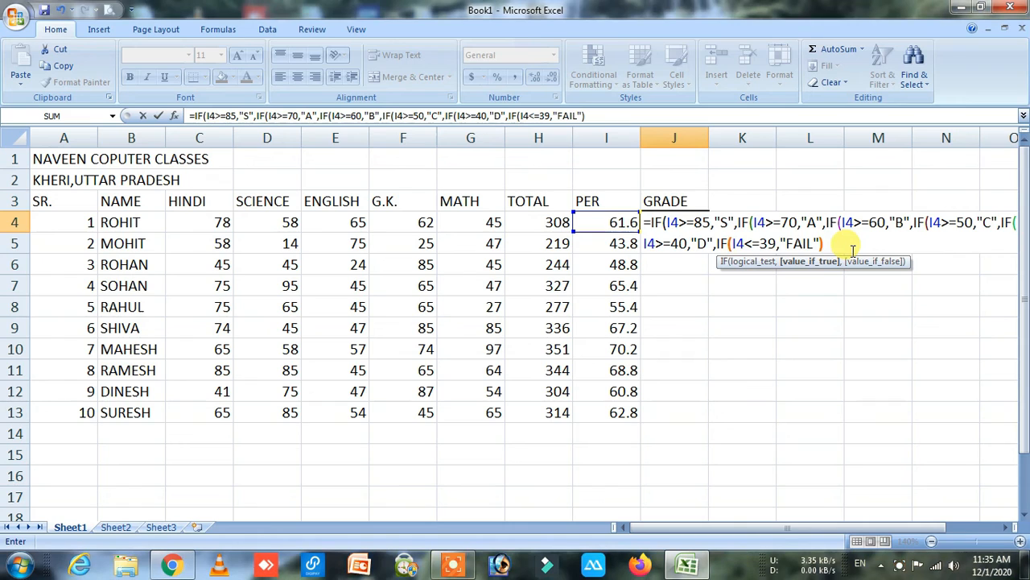
pyautogui.write(')))')
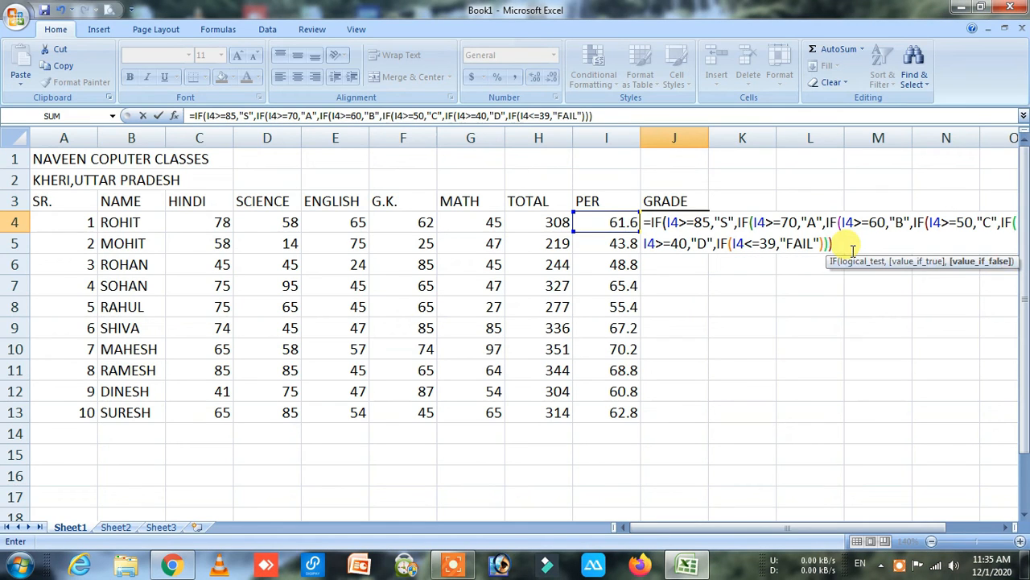
pyautogui.write('))')
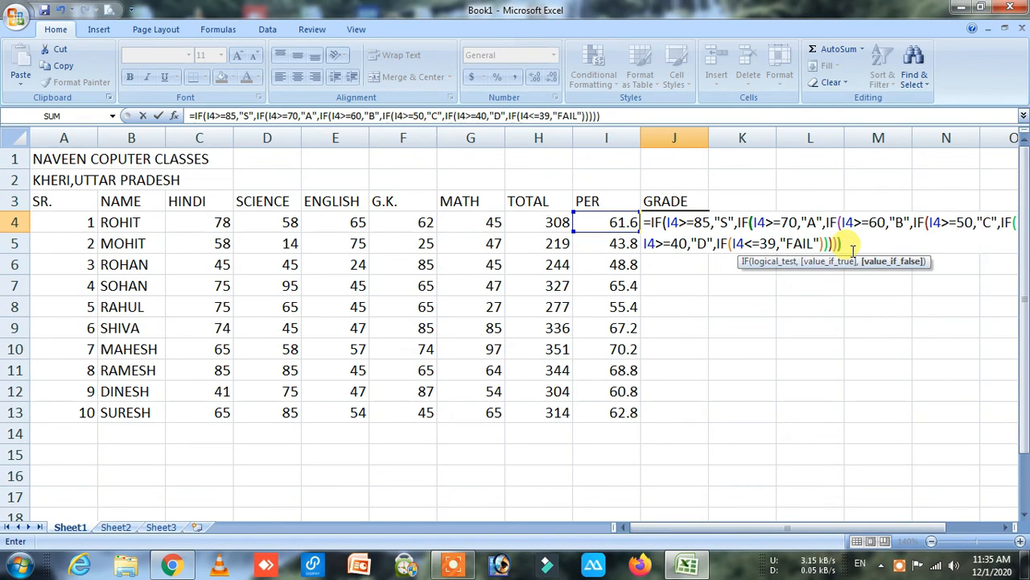
pyautogui.write(')')
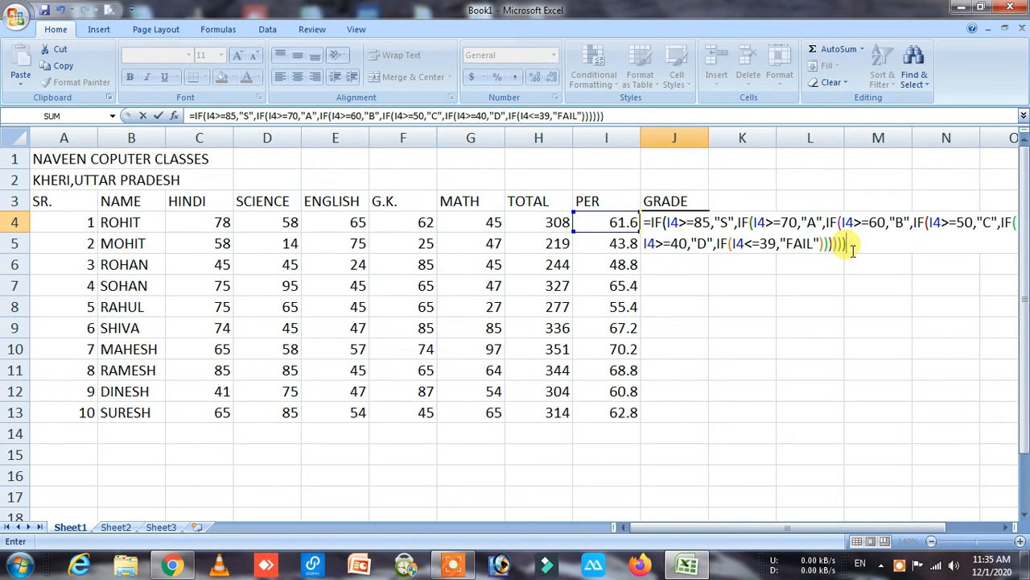
pyautogui.press('BackSpace')
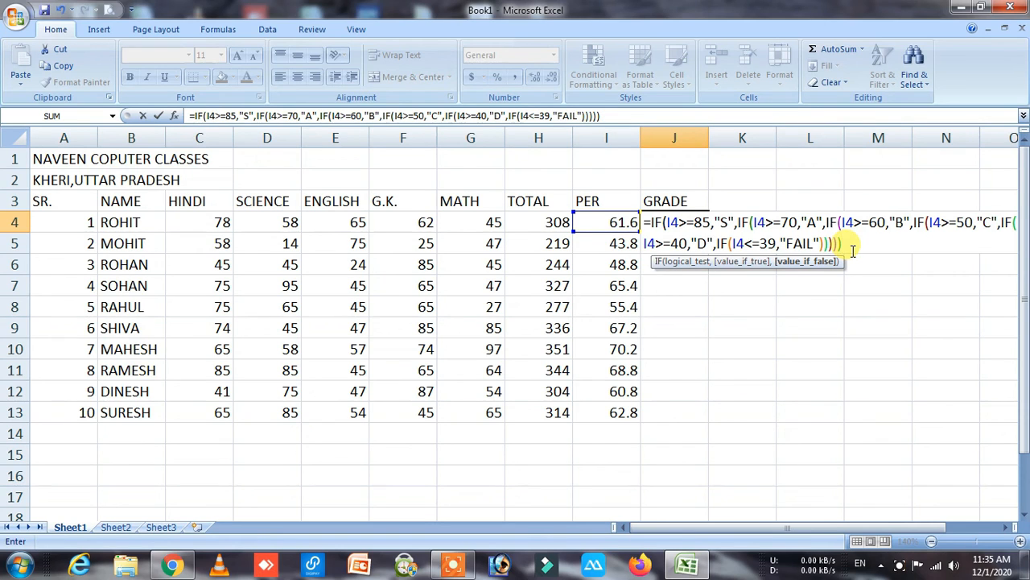
pyautogui.write(')')
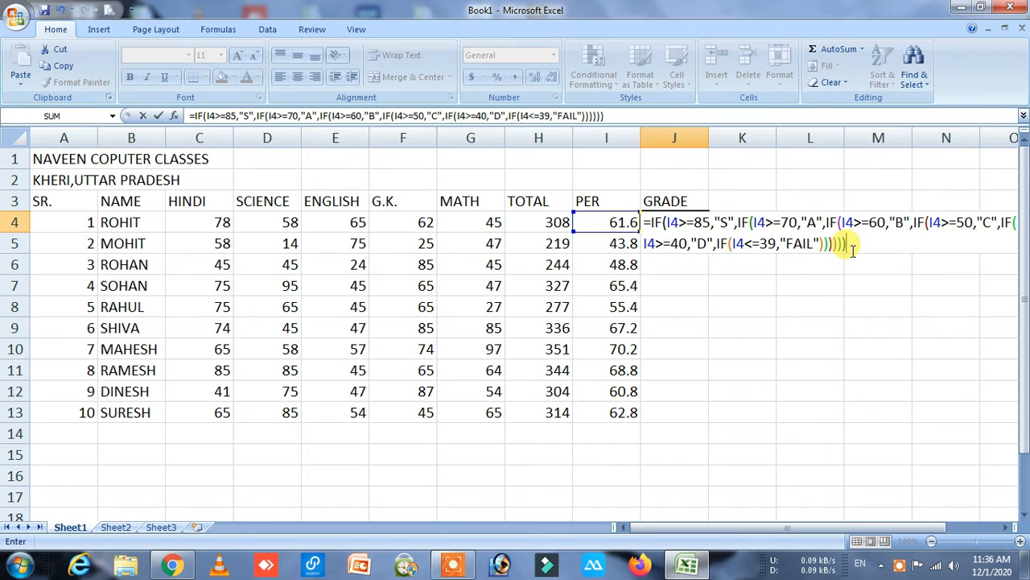
pyautogui.press('Return')
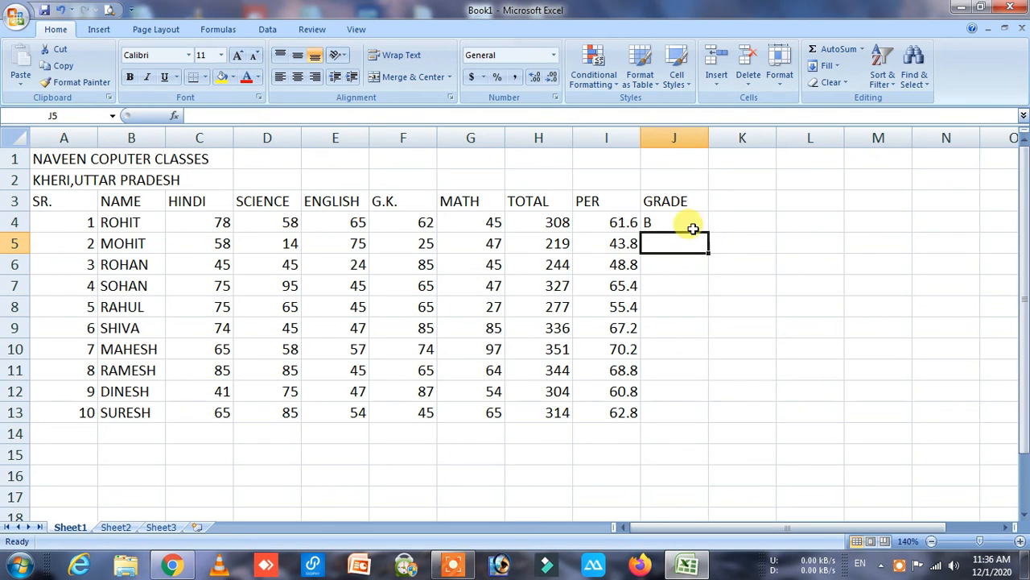
# - Fill the grade formula from J4 down to J13 for all the students
pyautogui.click(695, 221)
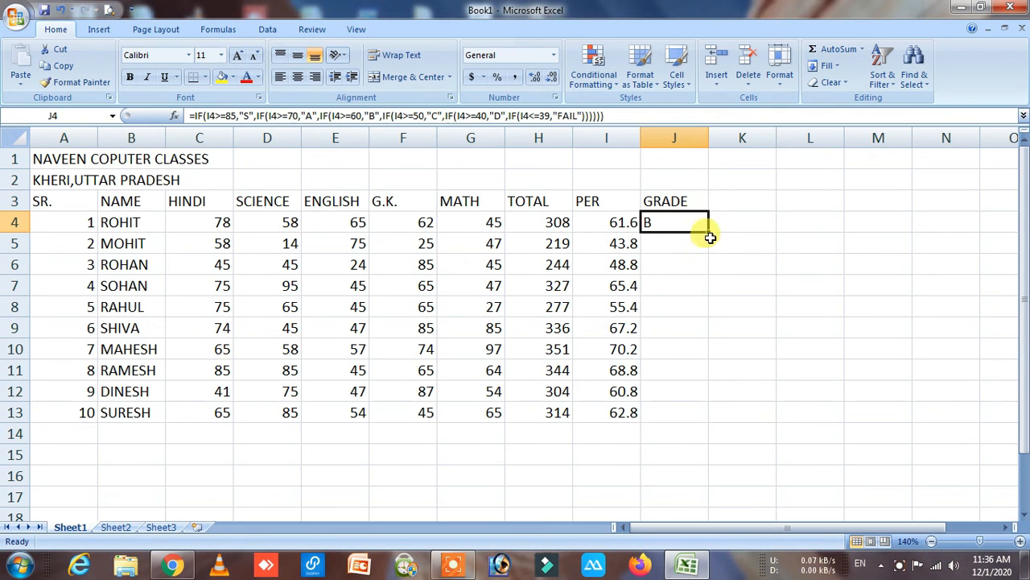
pyautogui.moveTo(710, 233); pyautogui.dragTo(696, 420)
pyautogui.click(795, 413)
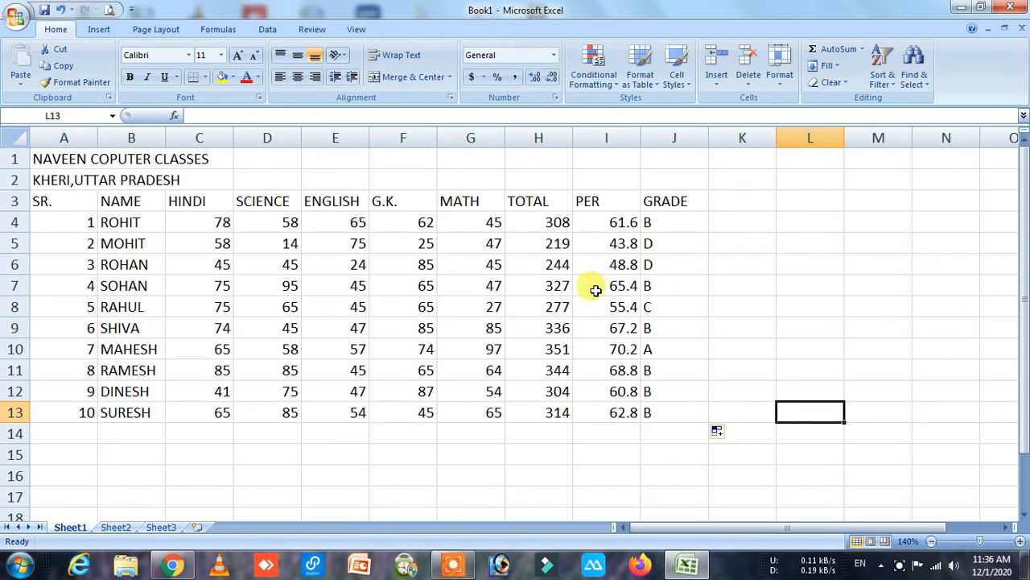
# - Change the third student's G.K. mark in F6 to 25 to test the grade formula
pyautogui.click(358, 266)
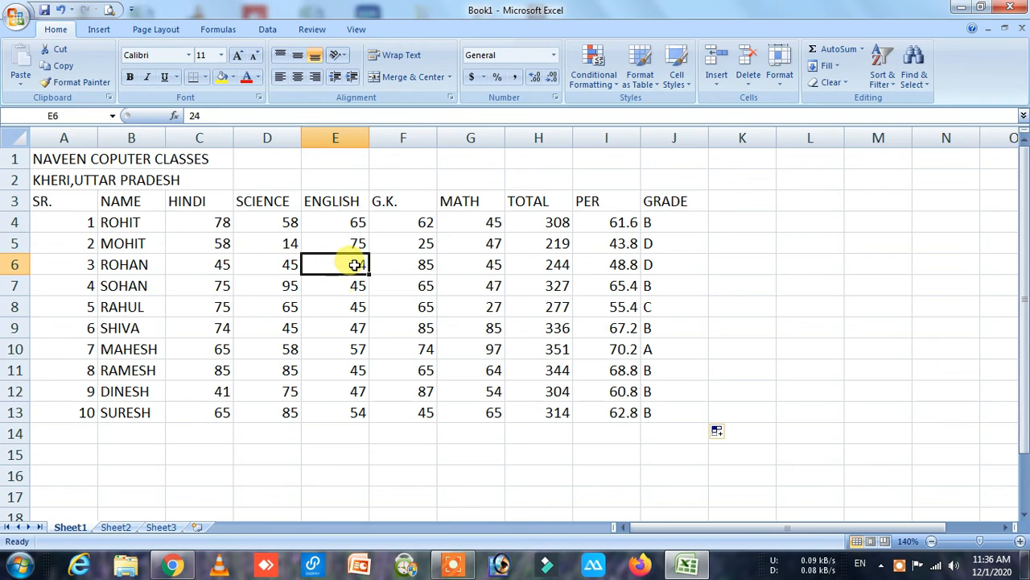
pyautogui.click(422, 261)
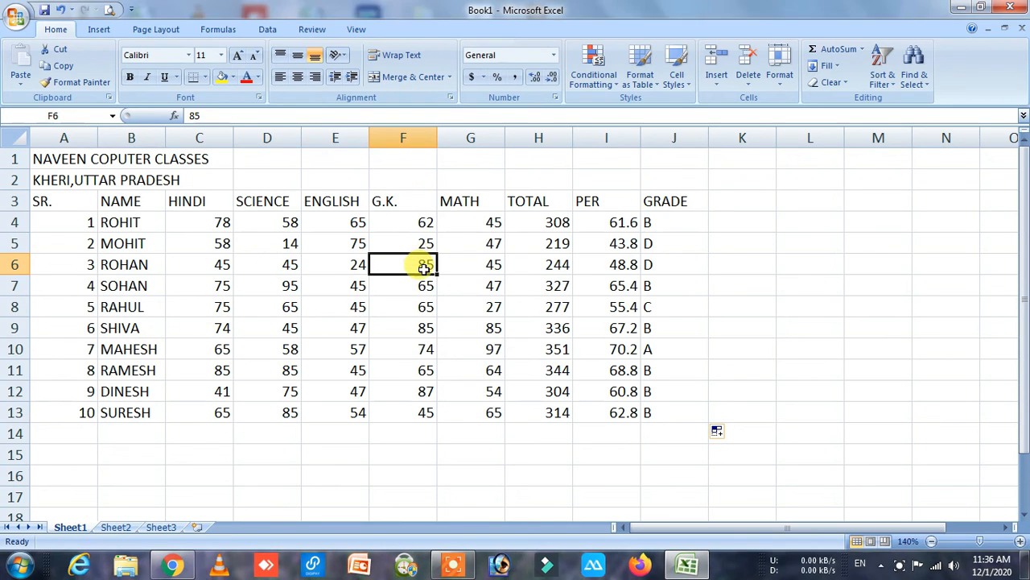
pyautogui.doubleClick(425, 260)
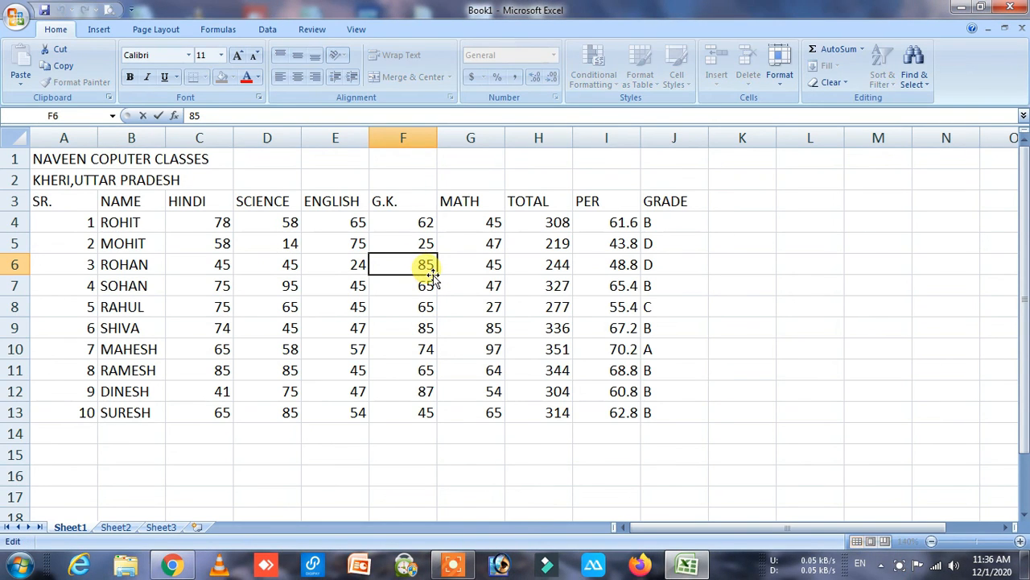
pyautogui.write('25')
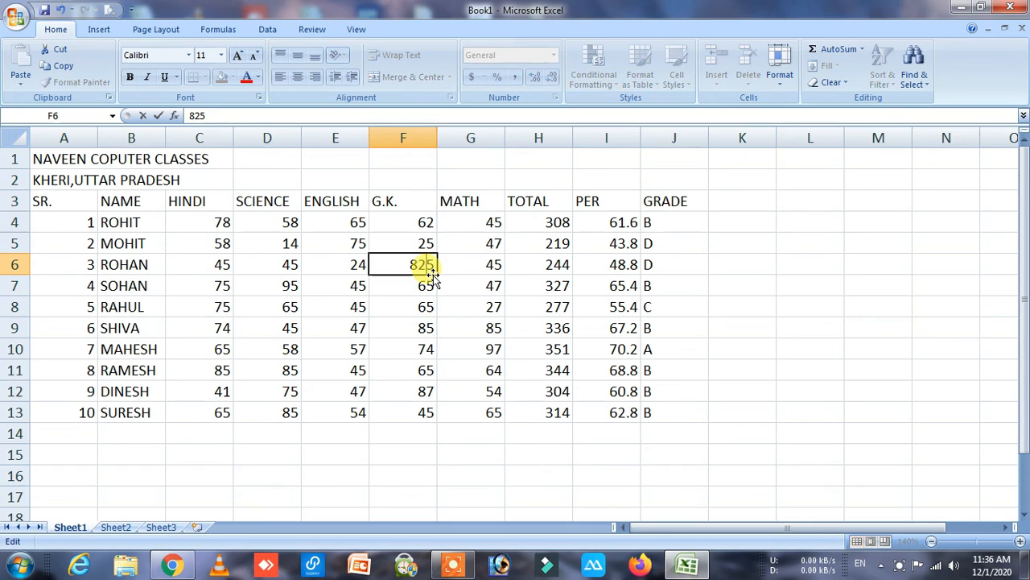
pyautogui.press('BackSpace')
pyautogui.press('BackSpace')
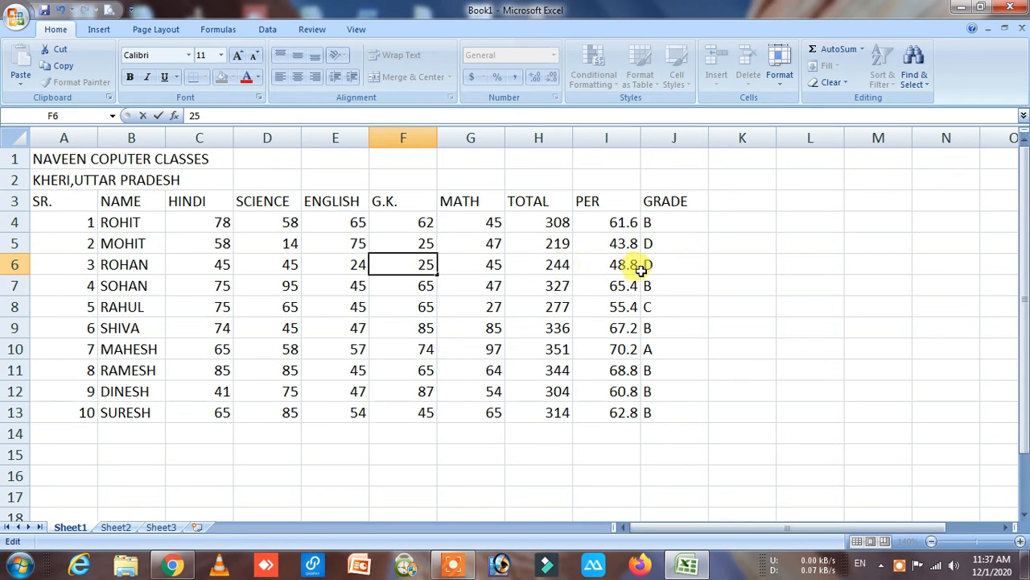
pyautogui.click(729, 266)
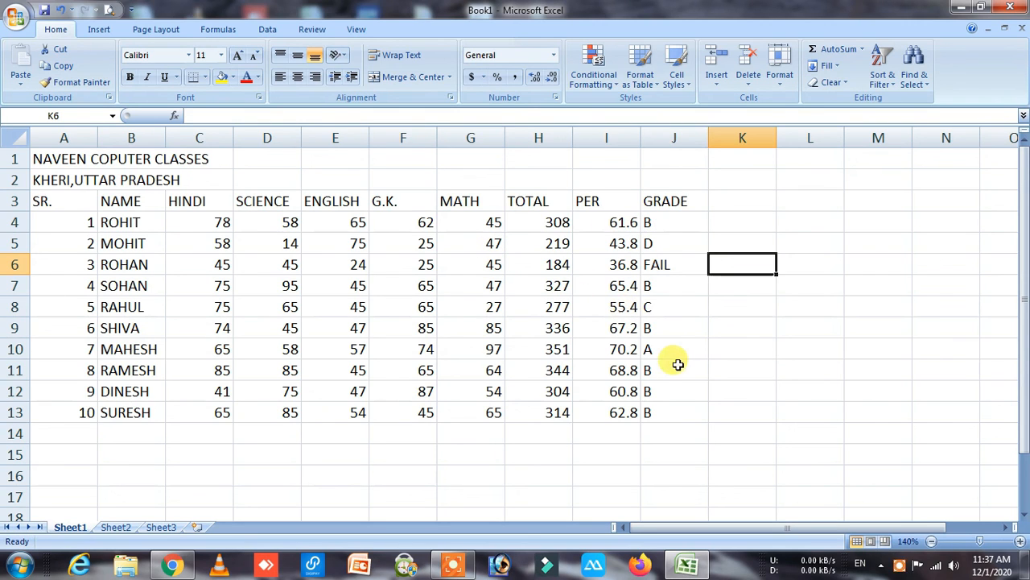
# - AutoSum the HINDI and SCIENCE marks of all ten students into C14 and D14
pyautogui.click(201, 412)
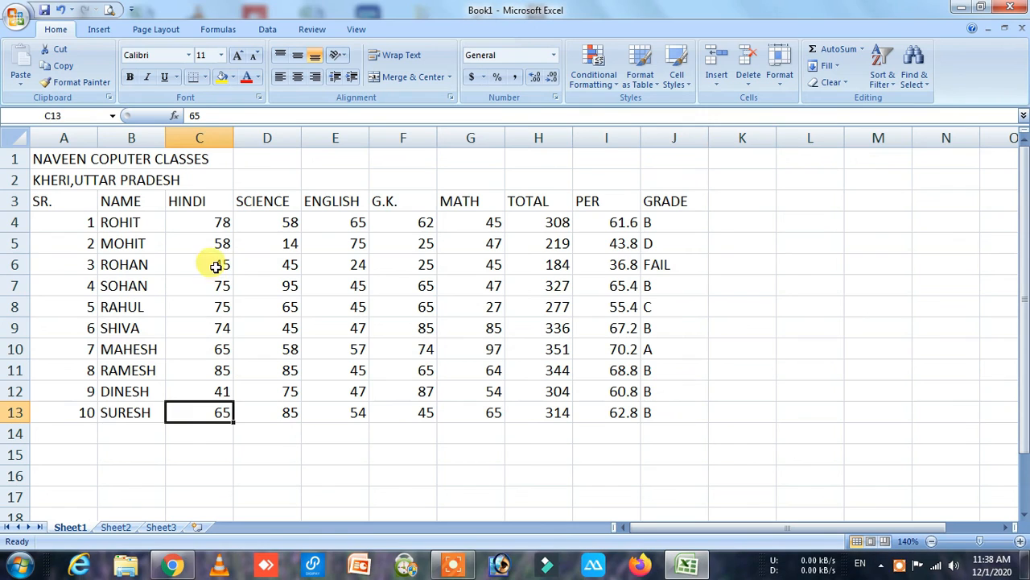
pyautogui.moveTo(198, 223); pyautogui.dragTo(195, 431)
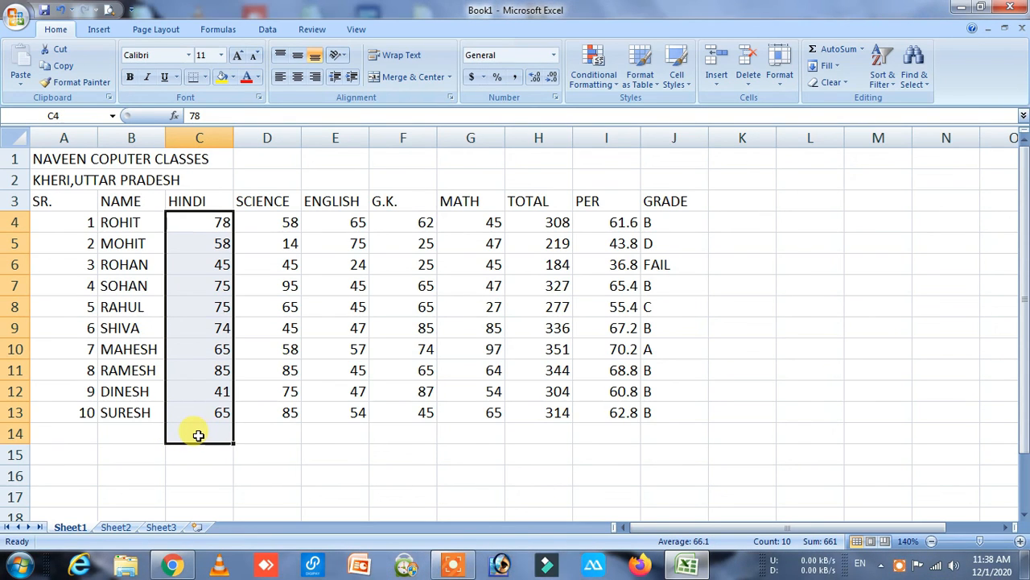
pyautogui.click(833, 49)
pyautogui.click(222, 454)
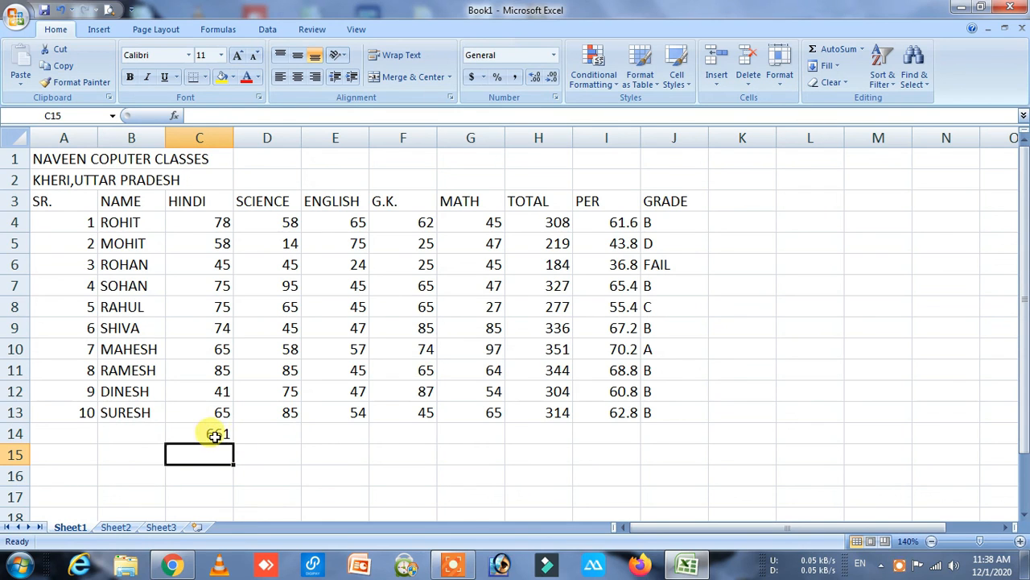
pyautogui.click(263, 226)
pyautogui.moveTo(262, 255); pyautogui.dragTo(262, 432)
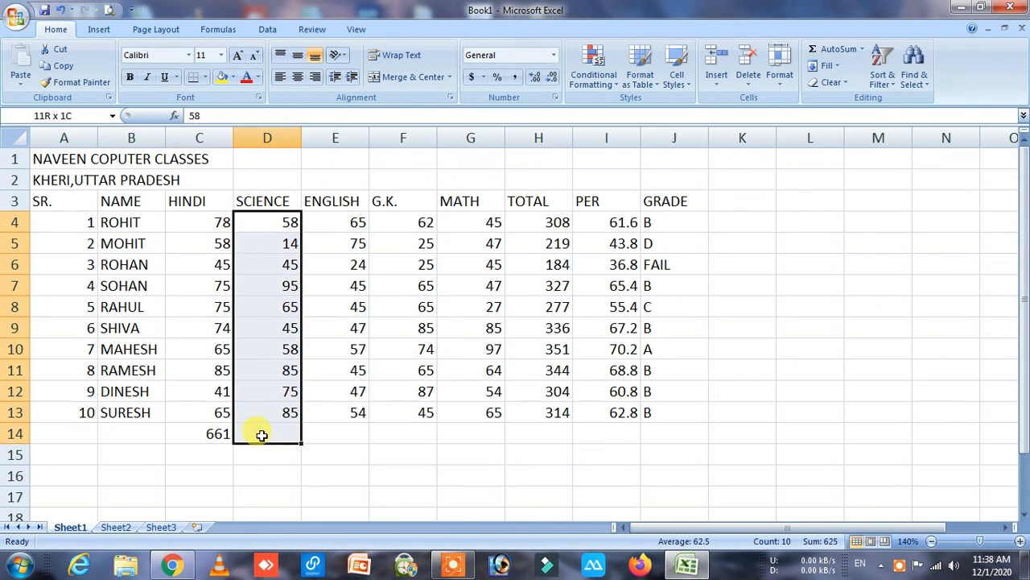
pyautogui.click(829, 48)
# - Add AutoSum totals for the ENGLISH and G.K. columns in E14 and F14
pyautogui.moveTo(342, 225); pyautogui.dragTo(343, 430)
pyautogui.click(829, 50)
pyautogui.moveTo(401, 222); pyautogui.dragTo(398, 431)
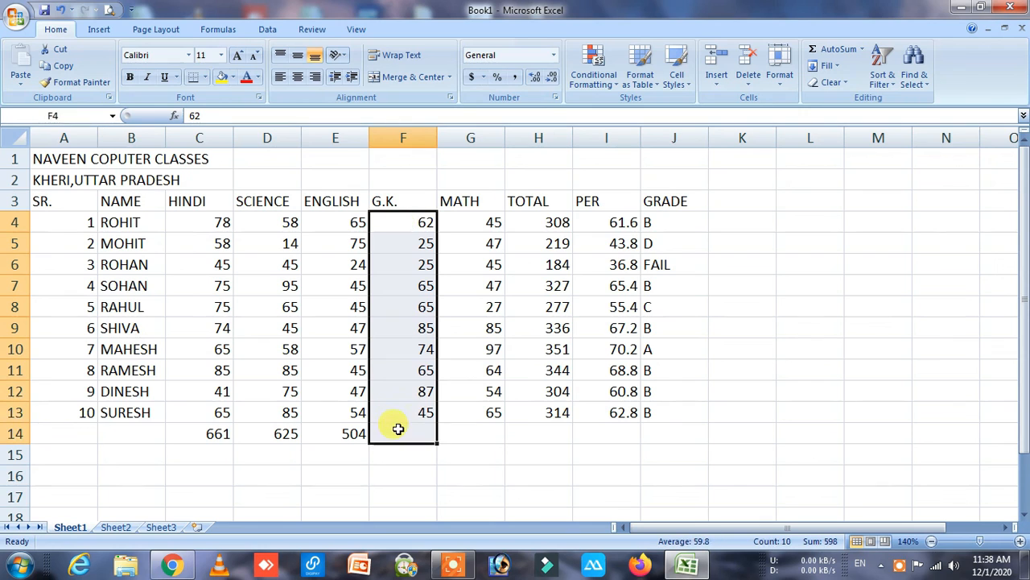
pyautogui.click(837, 50)
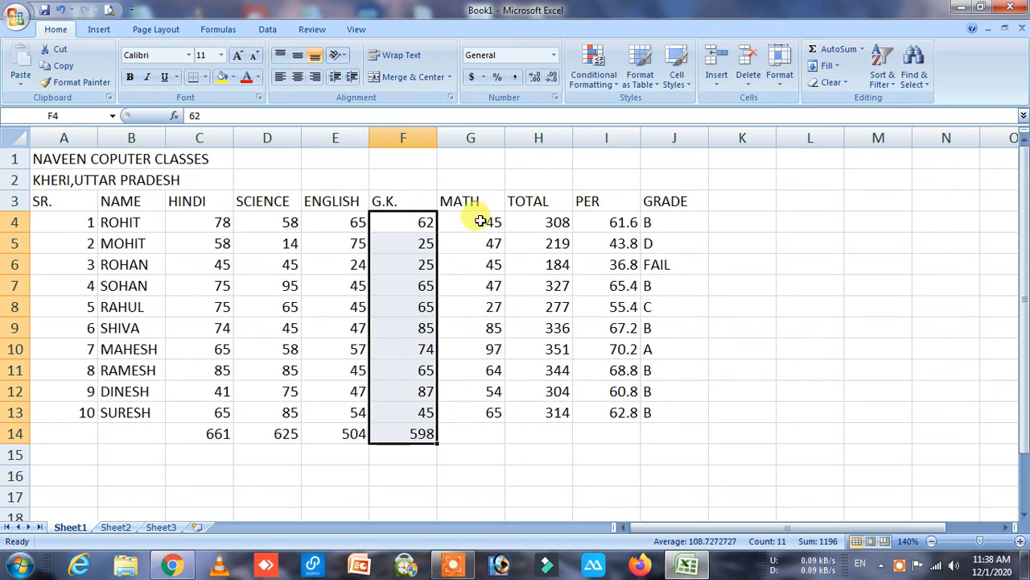
# - Sum the MATH marks and the TOTAL column into G14 and H14 with AutoSum
pyautogui.moveTo(469, 223); pyautogui.dragTo(478, 433)
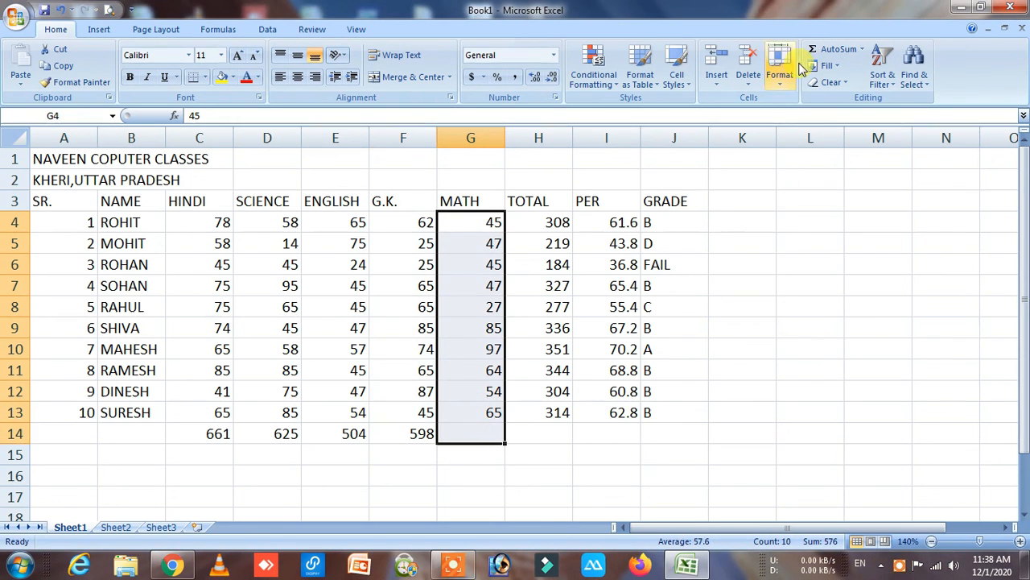
pyautogui.click(829, 50)
pyautogui.moveTo(531, 222); pyautogui.dragTo(535, 431)
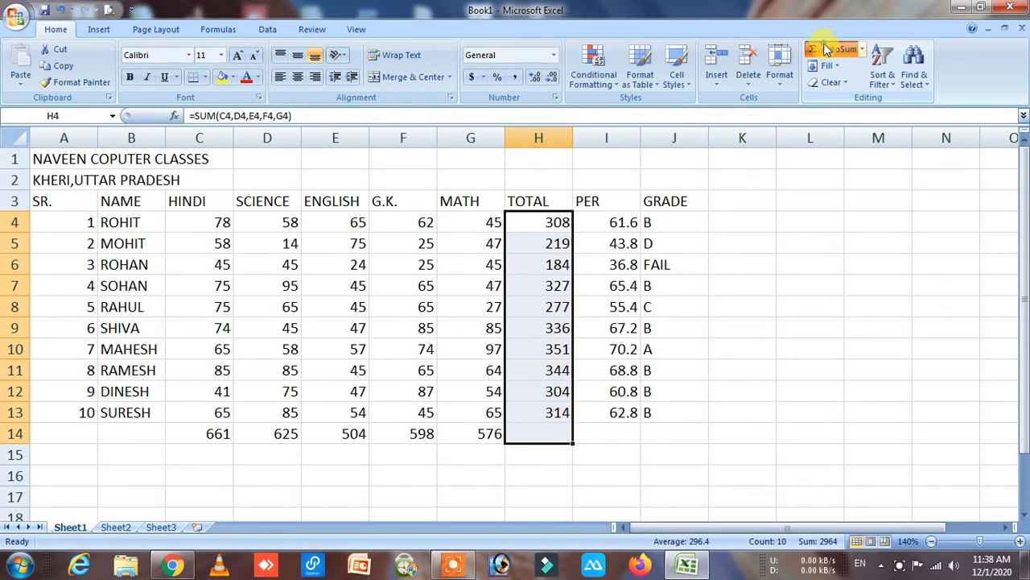
pyautogui.click(830, 49)
pyautogui.click(763, 496)
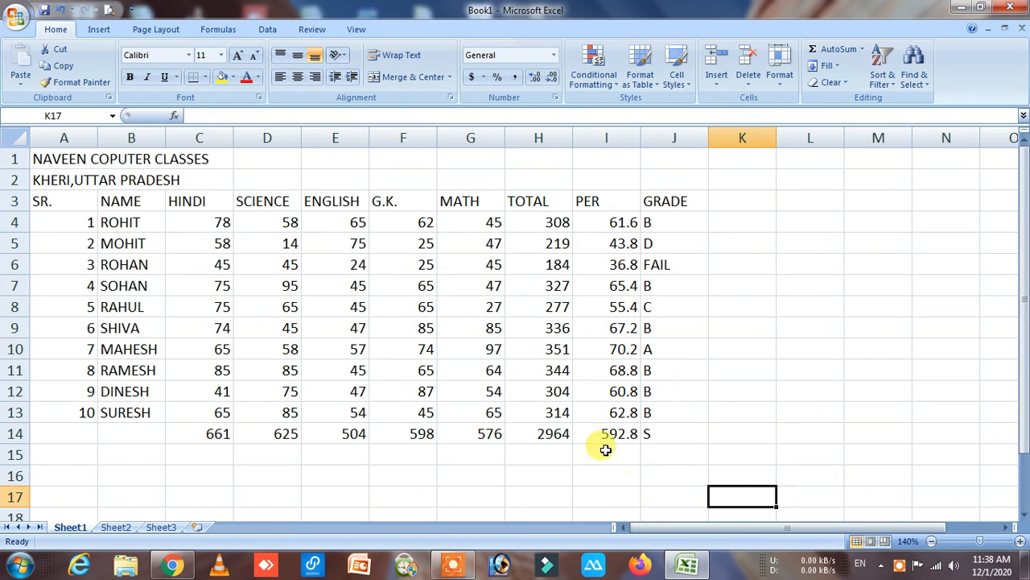